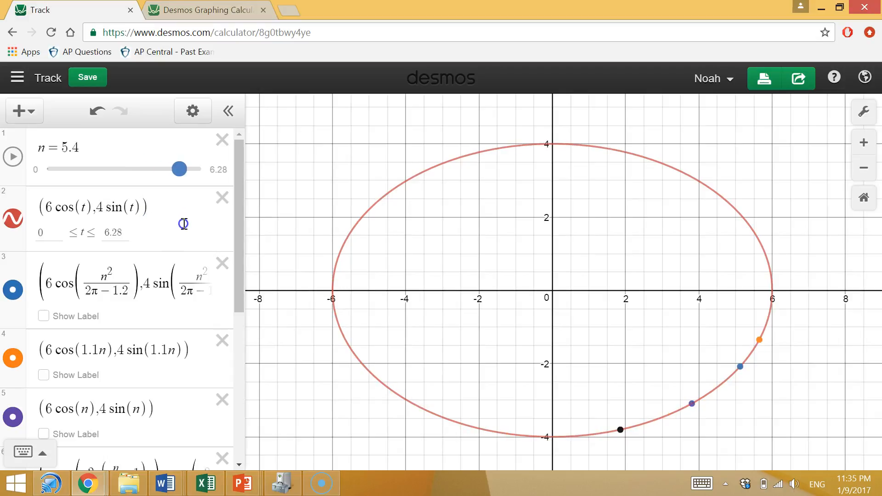
Step: Set n to 5.6 to compare the moving points where the ellipse crosses the x-axis at 6
left_click_drag(701, 234, 618, 230)
left_click(864, 143)
left_click(868, 143)
left_click_drag(741, 194, 389, 180)
left_click_drag(710, 300, 183, 355)
left_click_drag(577, 261, 567, 173)
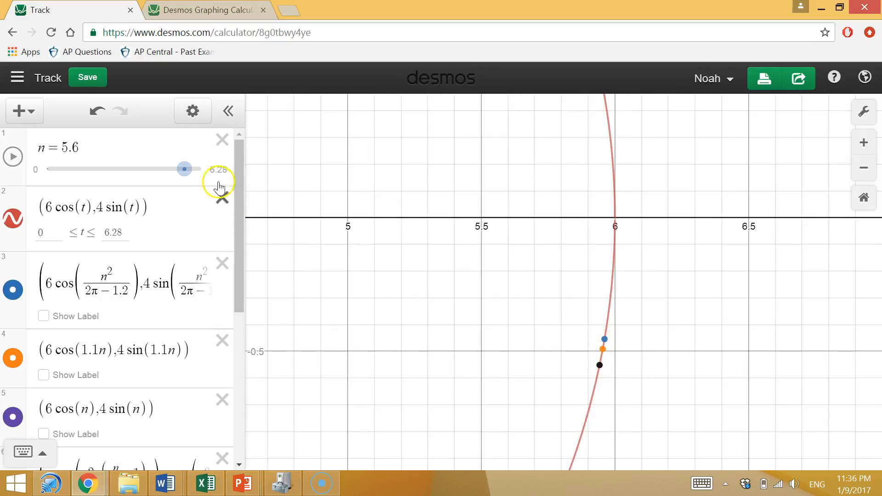
Step: Limit the n slider to the range 5.6 to 5.8 and advance n to 5.63
left_click(38, 171)
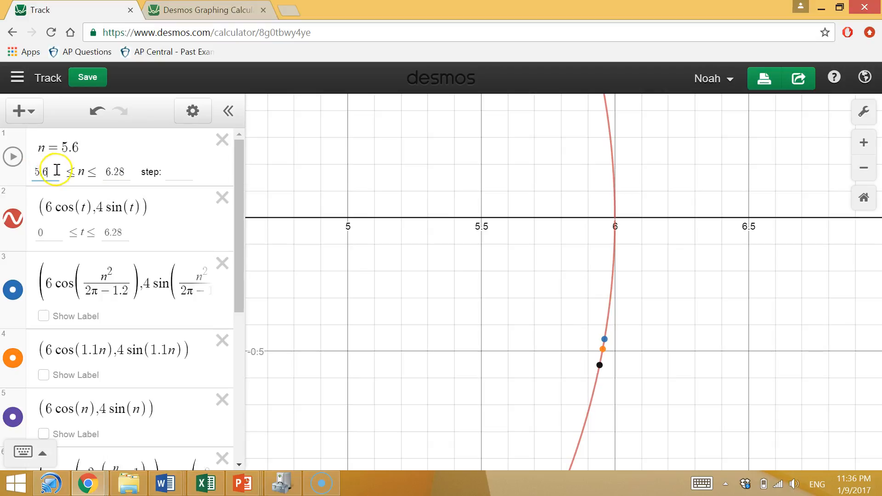
key("Tab")
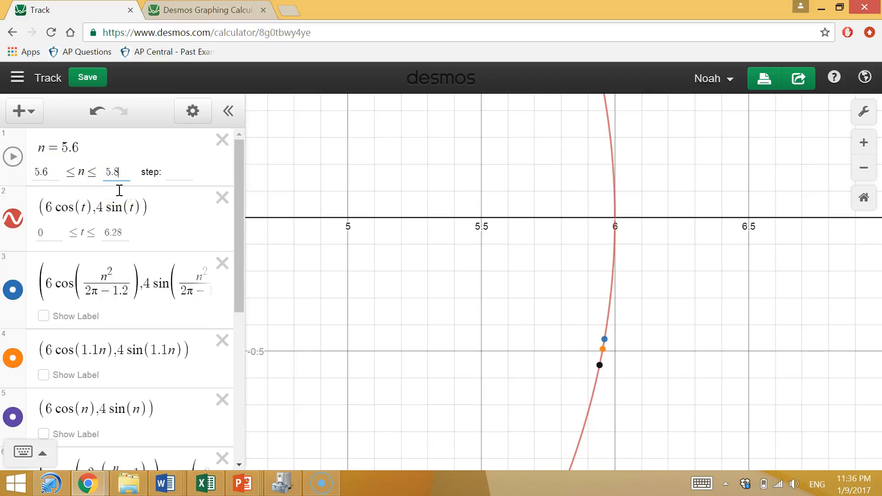
key("Return")
mouse_move(57, 169)
left_mouse_down()
mouse_move(69, 175)
mouse_move(48, 174)
mouse_move(70, 177)
left_mouse_up()
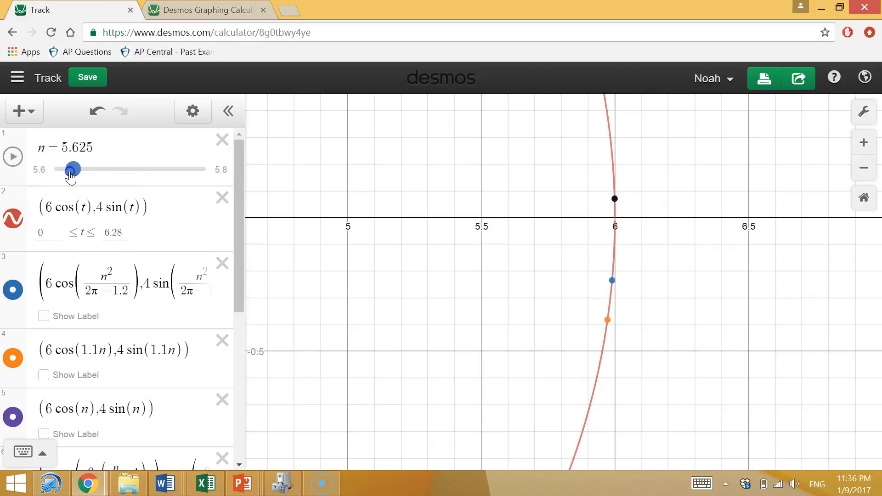
left_click(471, 264)
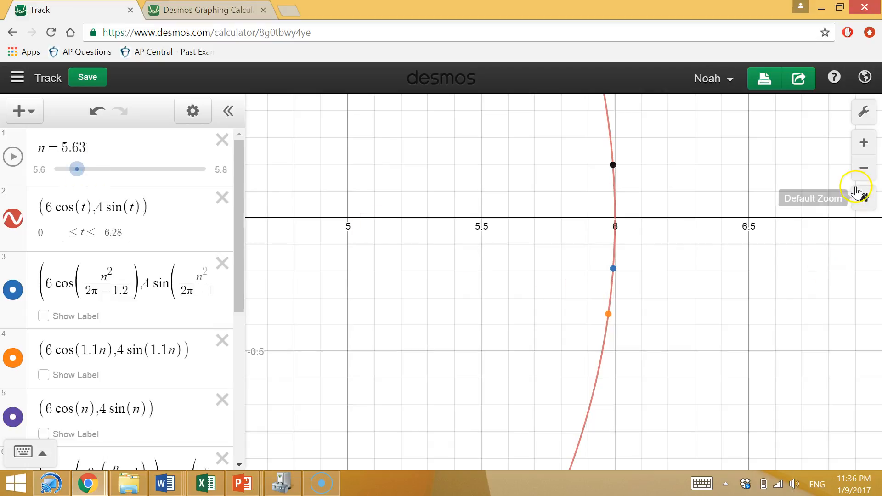
double_click(872, 176)
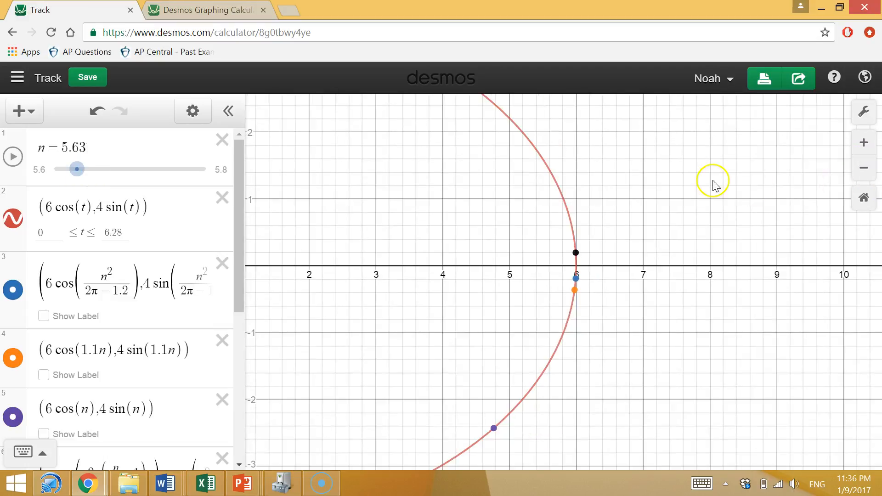
left_click(866, 173)
left_click_drag(679, 182, 782, 186)
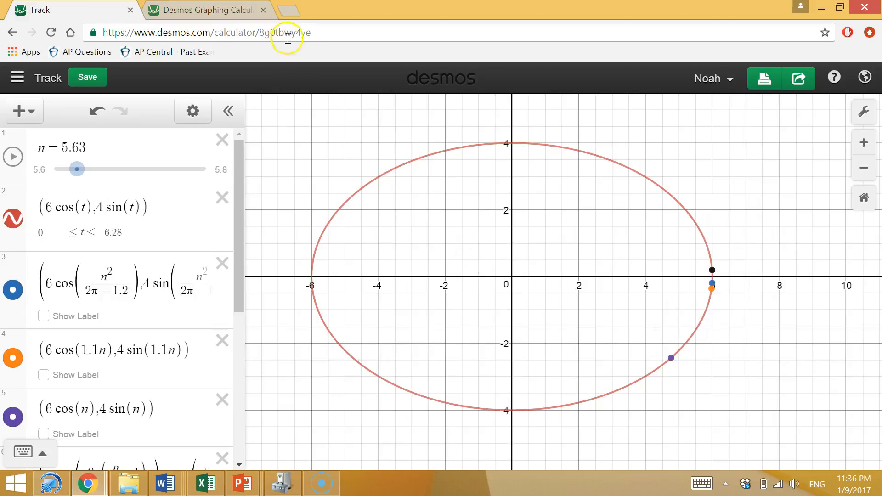
Step: In the untitled graph, enter the point (2,3) and turn it into the parametric expression (2t,3t)
left_click(216, 10)
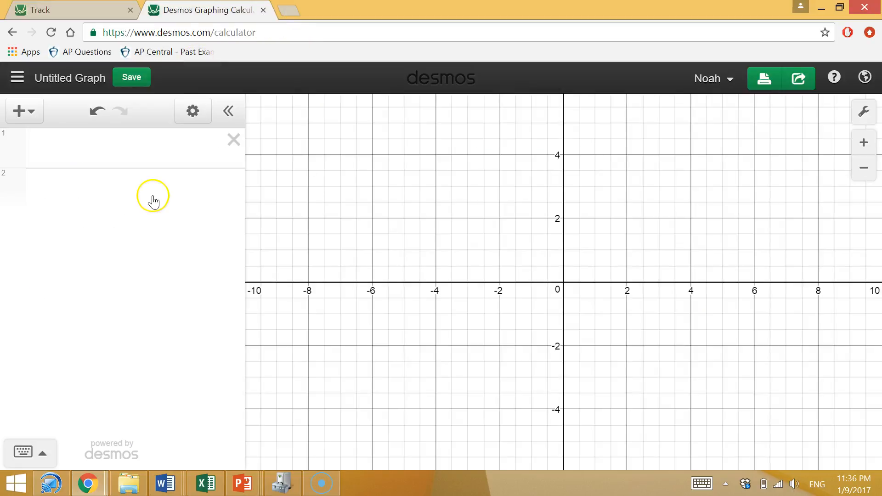
left_click(143, 153)
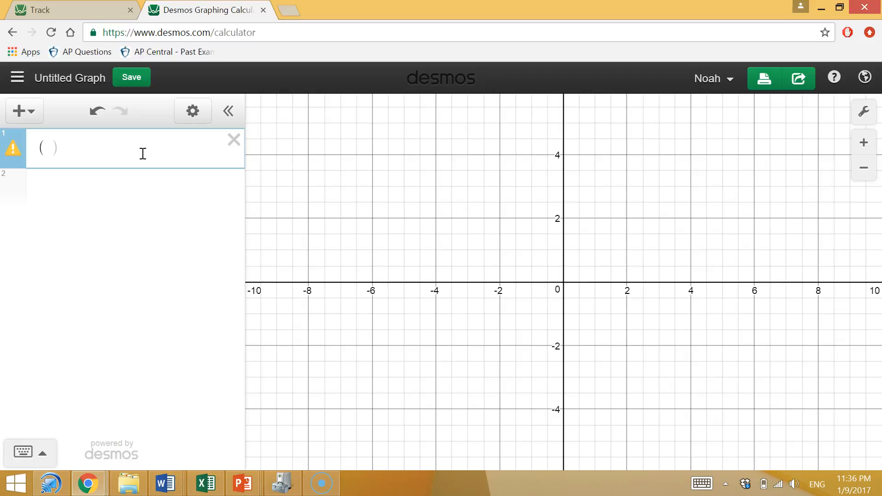
type("(2,3)")
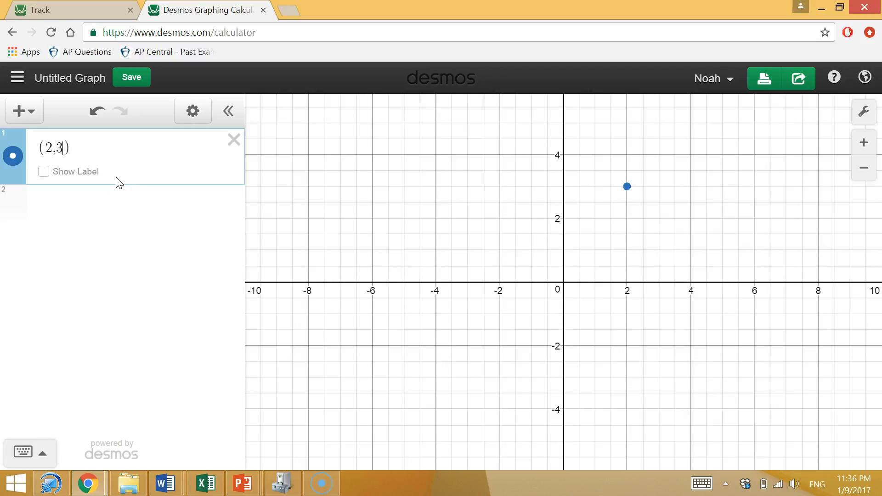
type("t,3")
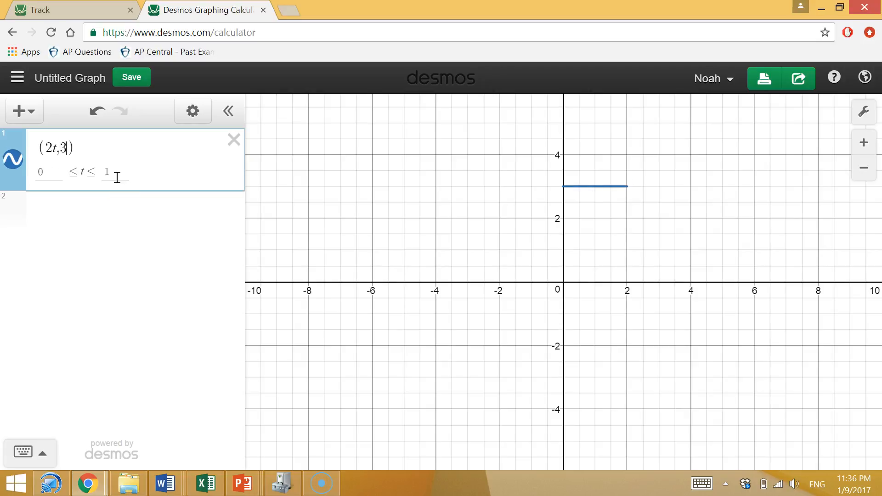
type("t")
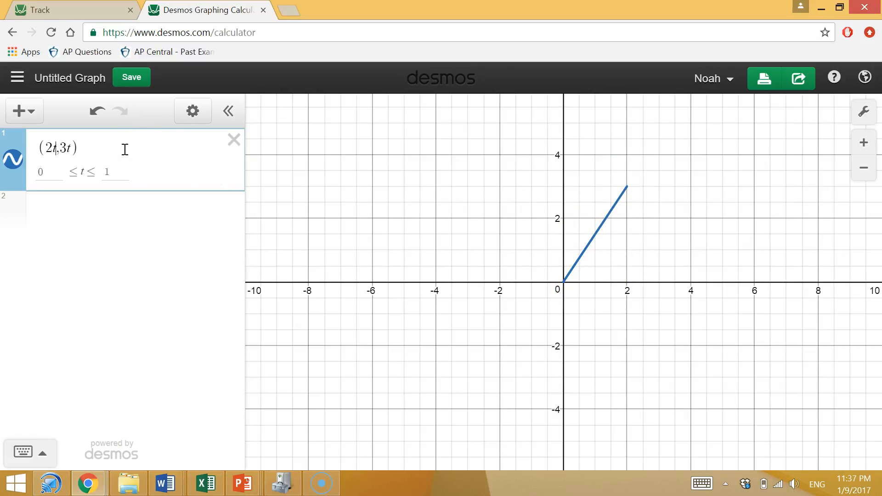
Step: Change the parametric expression to (cos(t), sin(t)) and set the upper limit of t to 6.28
key("BackSpace")
type("cos(t")
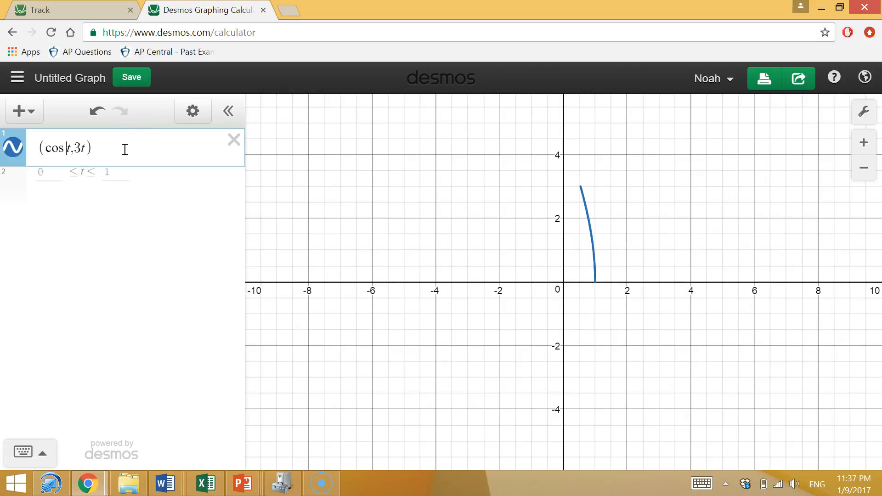
type(")")
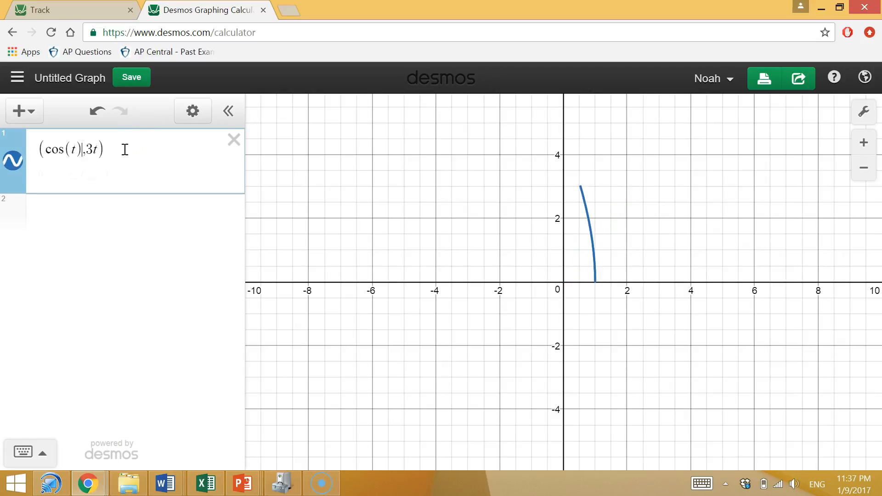
key("BackSpace")
type("sin(")
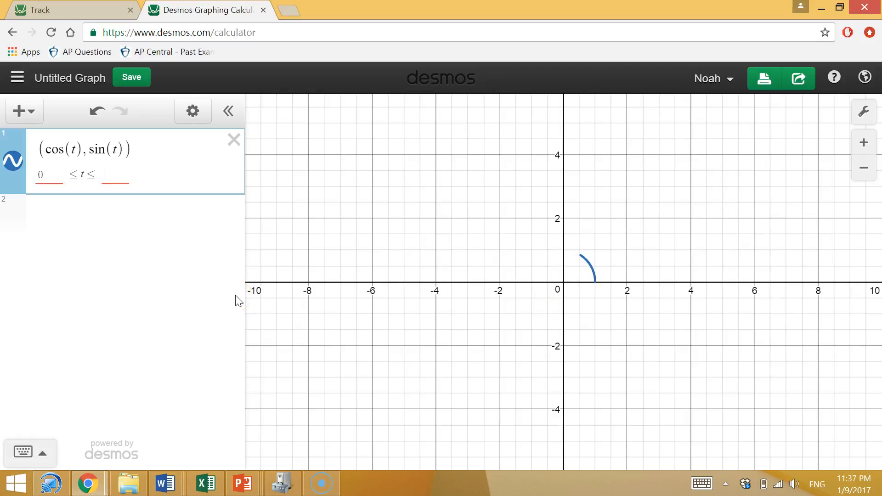
type("6.28")
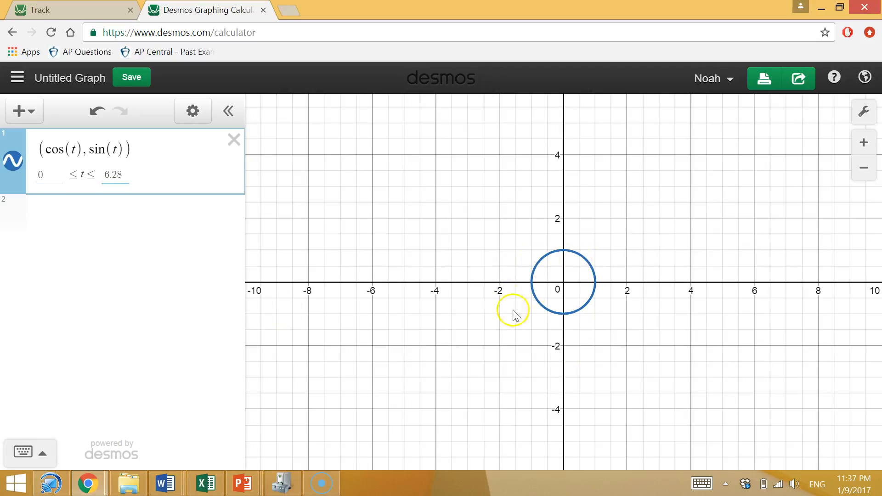
Step: Scale both coordinates of the unit circle by 5 to give (5cos(t), 5sin(t))
left_click(56, 9)
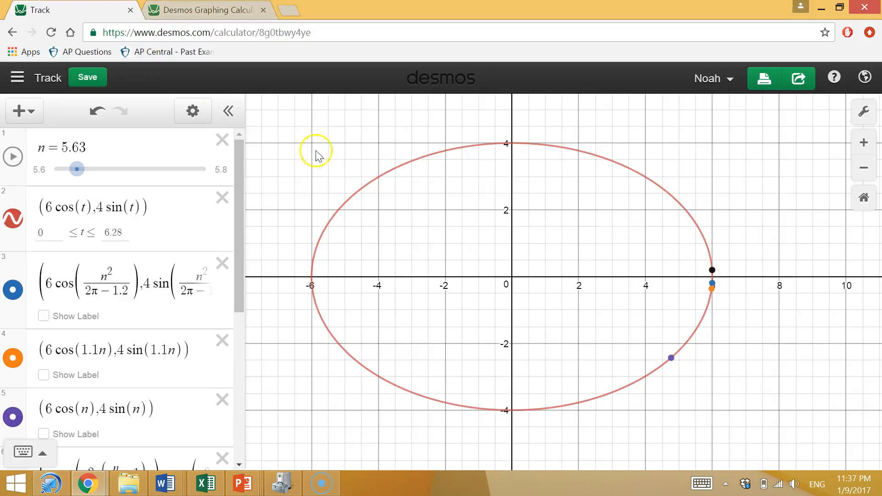
key("ctrl+Tab")
left_click(54, 147)
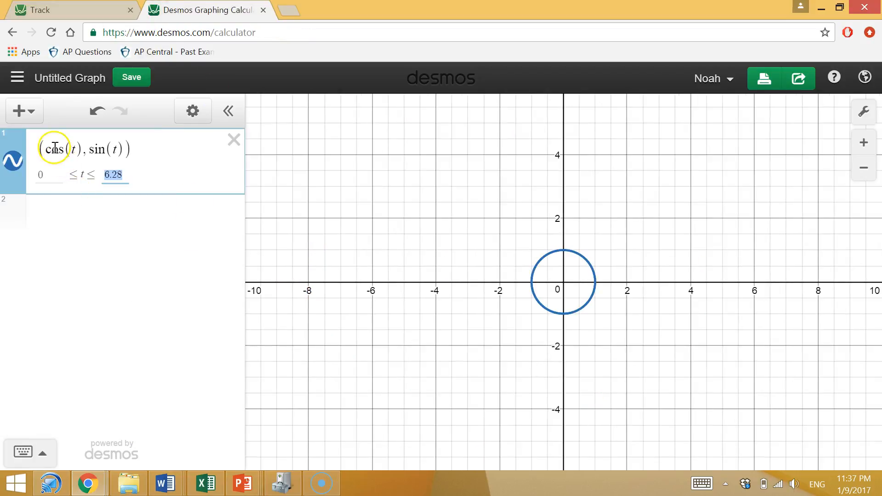
left_click(48, 149)
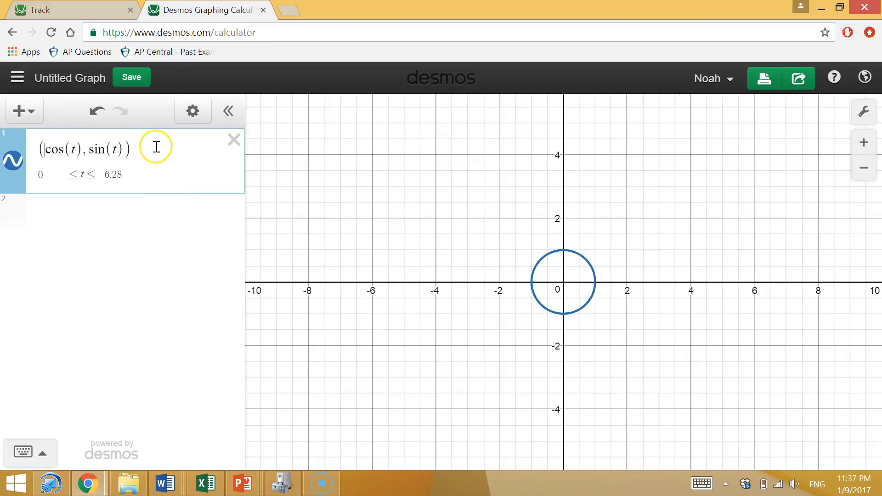
type("5 ")
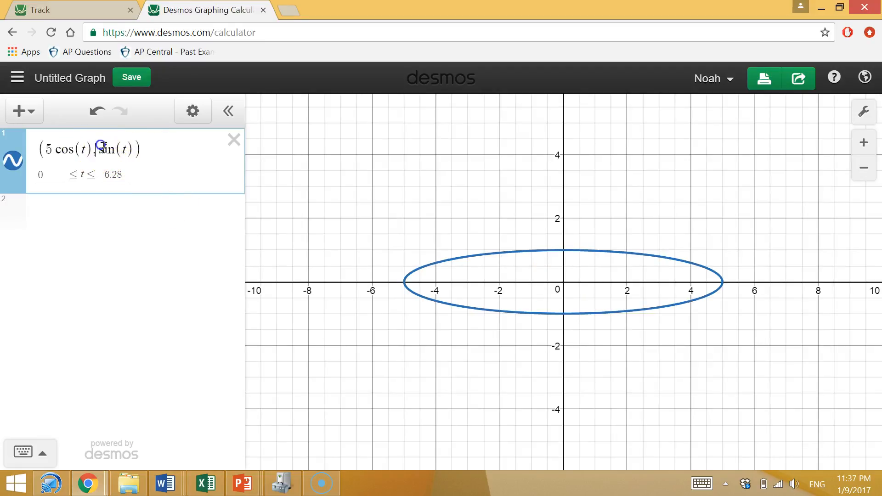
type("5")
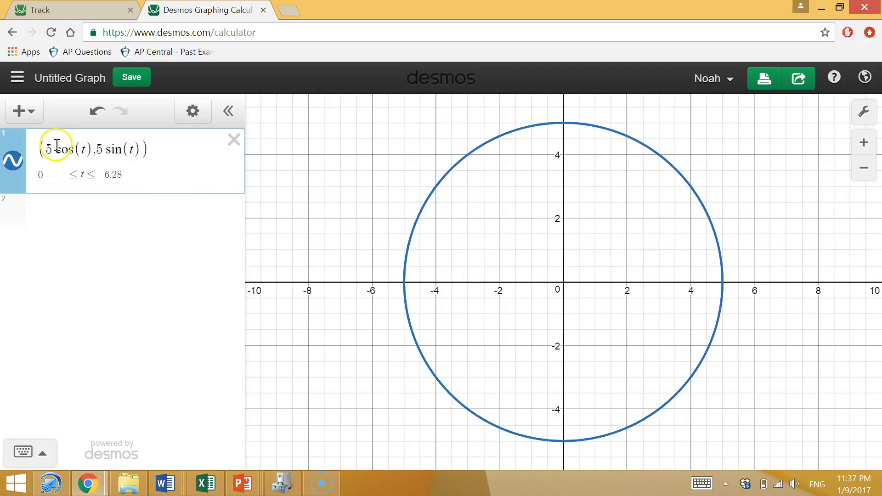
Step: Change the coefficients of the parametric curve to make the ellipse (6cos(t), 4sin(t))
key("BackSpace")
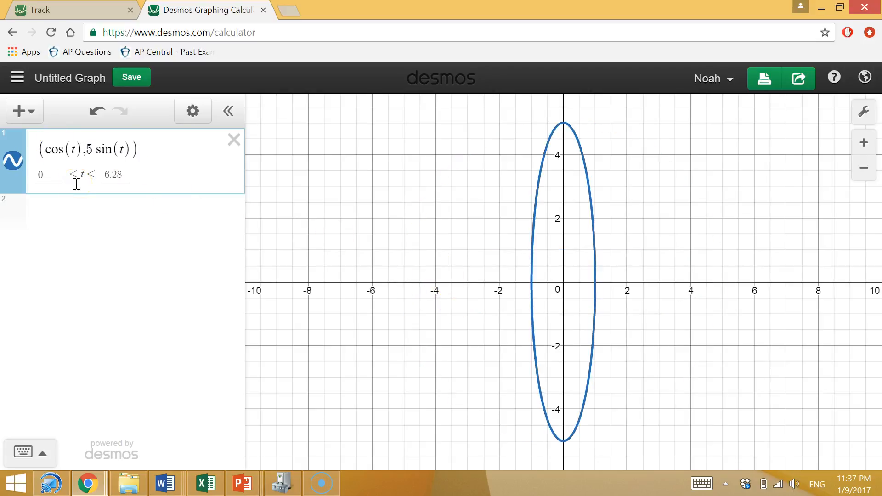
type("6")
left_click(102, 150)
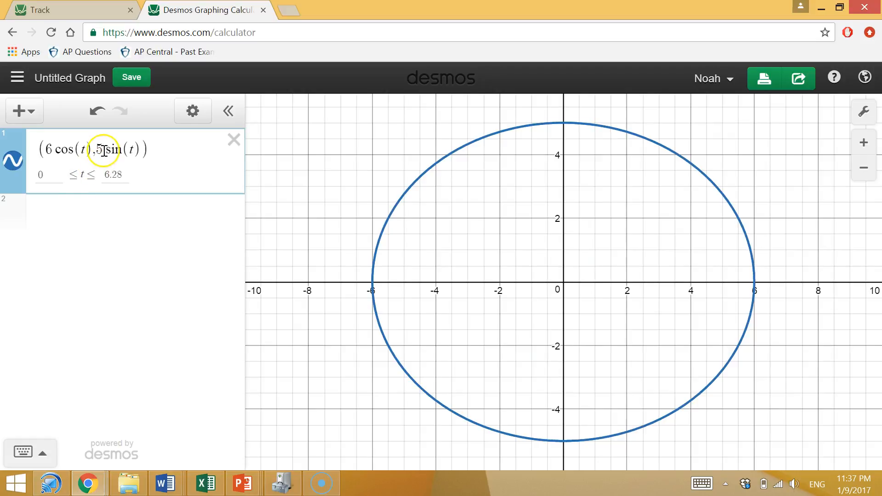
key("BackSpace")
type("4")
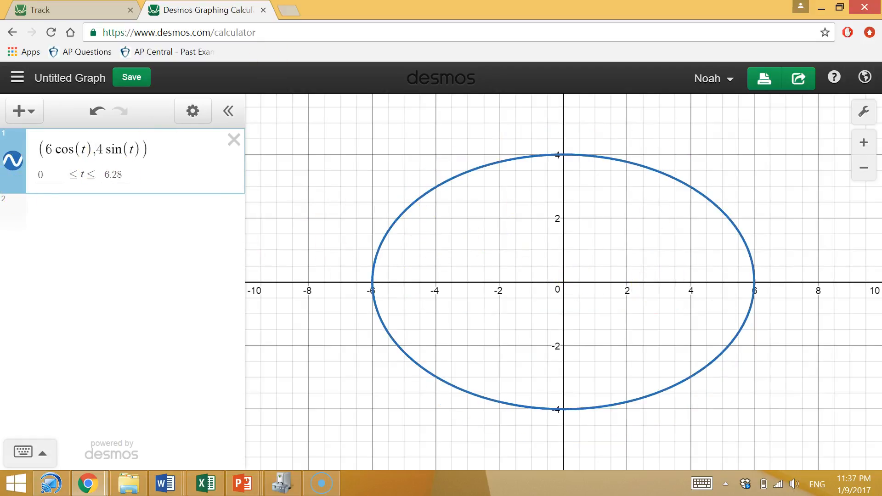
Step: Add the point (6cos(n), 4sin(n)) as a second expression and create a slider for n
left_click(122, 10)
left_click(202, 10)
left_click(91, 218)
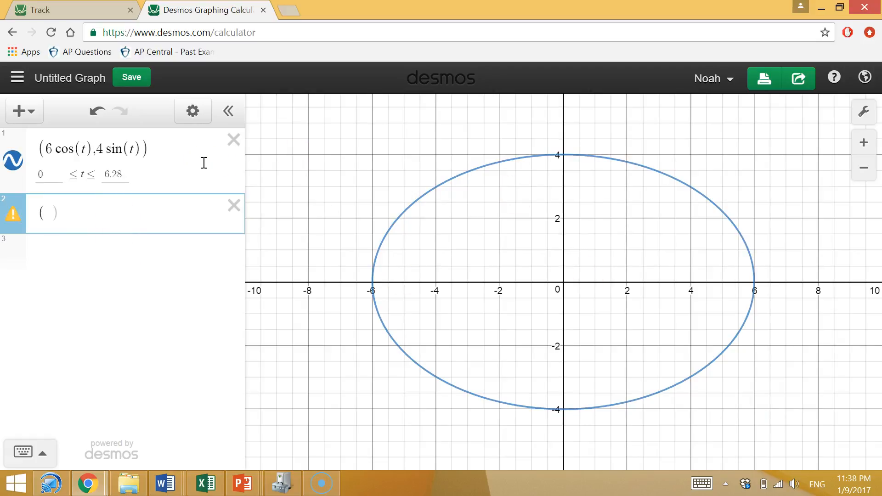
type("(6cos(")
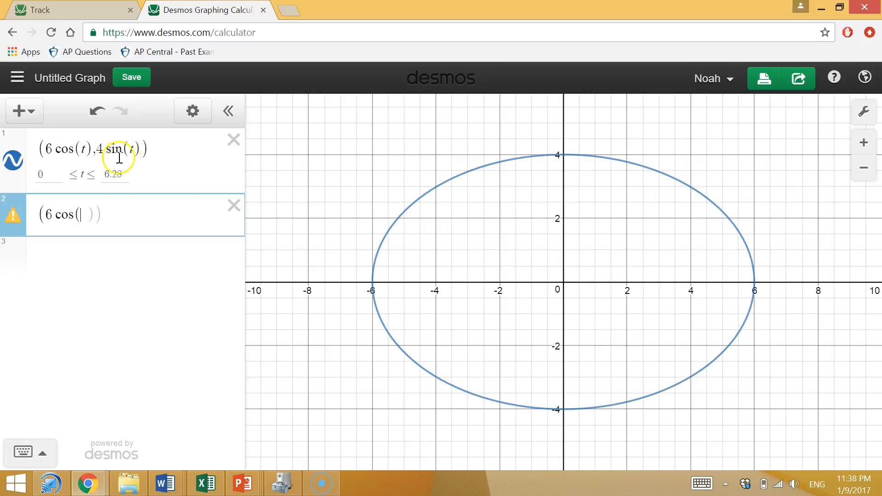
type("n")
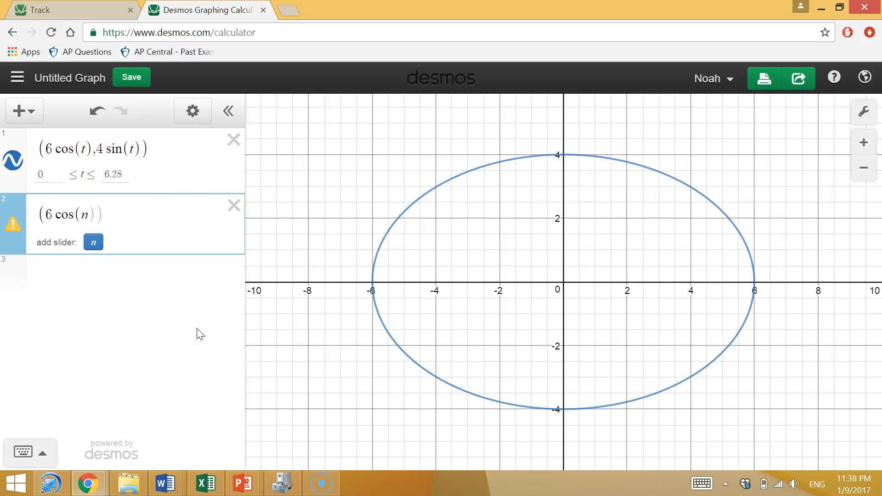
left_click(93, 244)
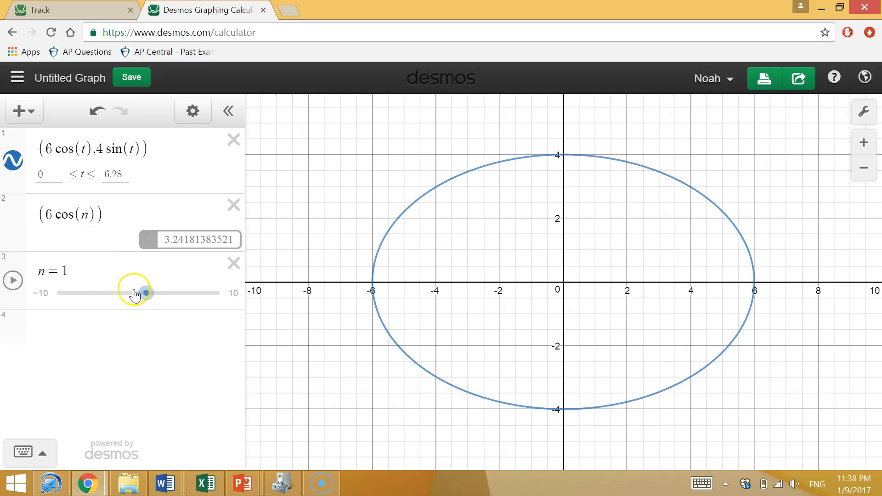
left_click(97, 214)
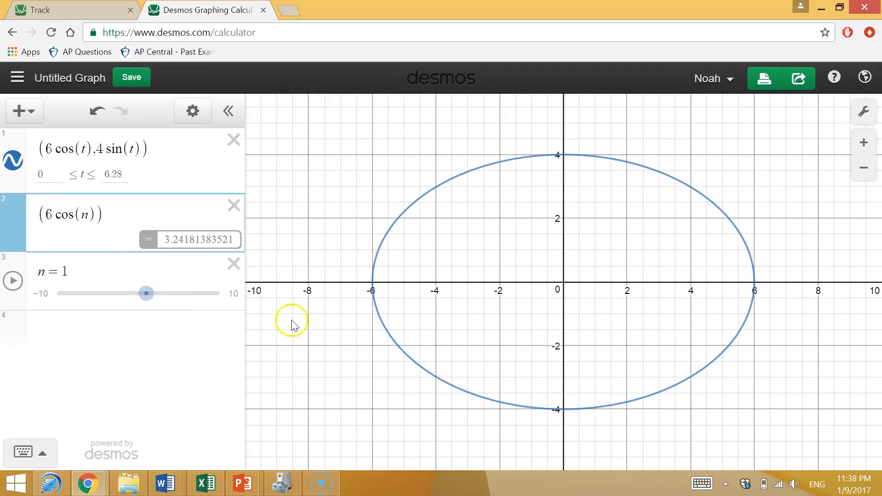
type(",4sin(n")
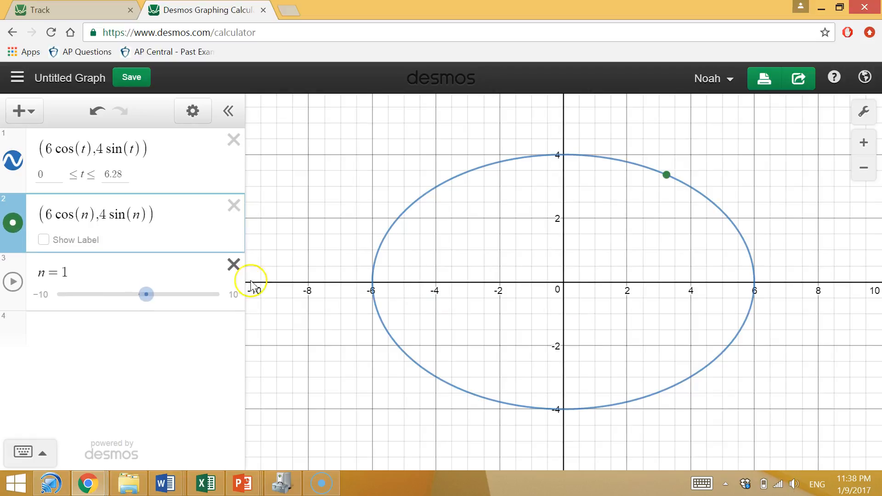
Step: Test the point's motion along the ellipse by moving the n slider to -0.5
left_click(143, 294)
mouse_move(143, 295)
left_mouse_down()
mouse_move(136, 297)
mouse_move(146, 295)
left_mouse_up()
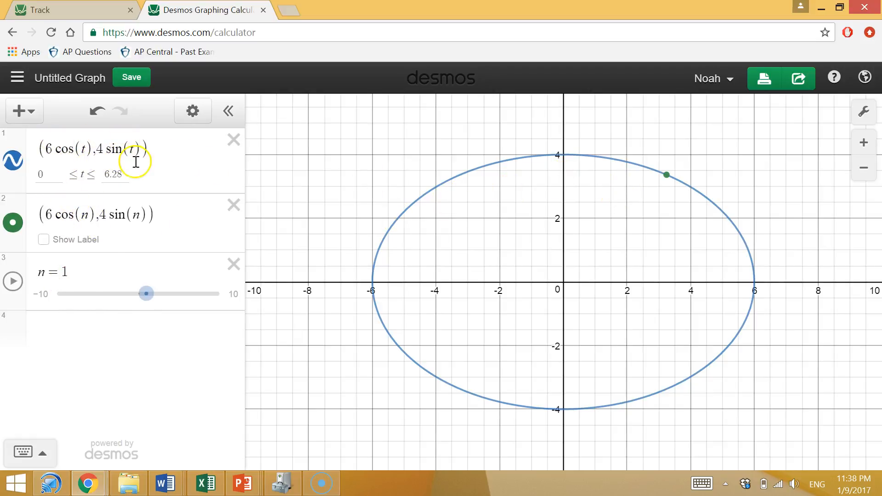
left_click(161, 149)
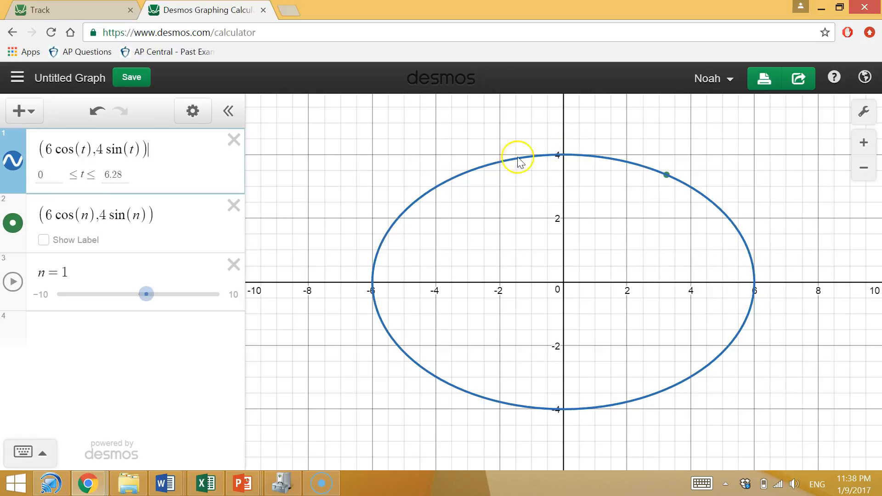
mouse_move(147, 294)
left_mouse_down()
mouse_move(107, 297)
mouse_move(202, 299)
mouse_move(100, 292)
mouse_move(207, 292)
mouse_move(134, 293)
left_mouse_up()
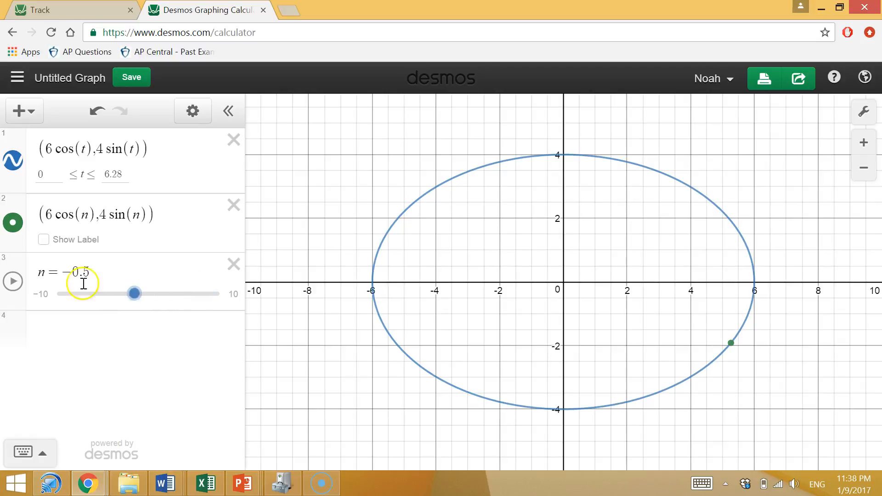
Step: Limit the n slider to the range 0 to 6.28
left_click(41, 294)
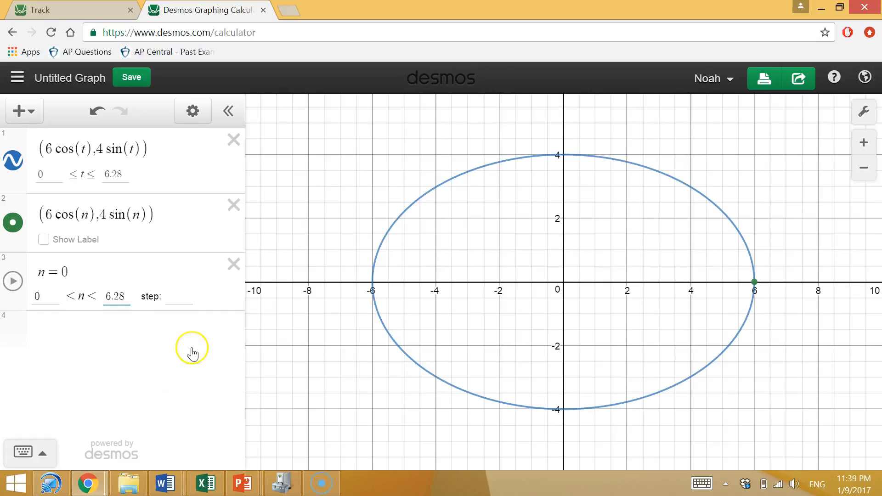
left_click(123, 286)
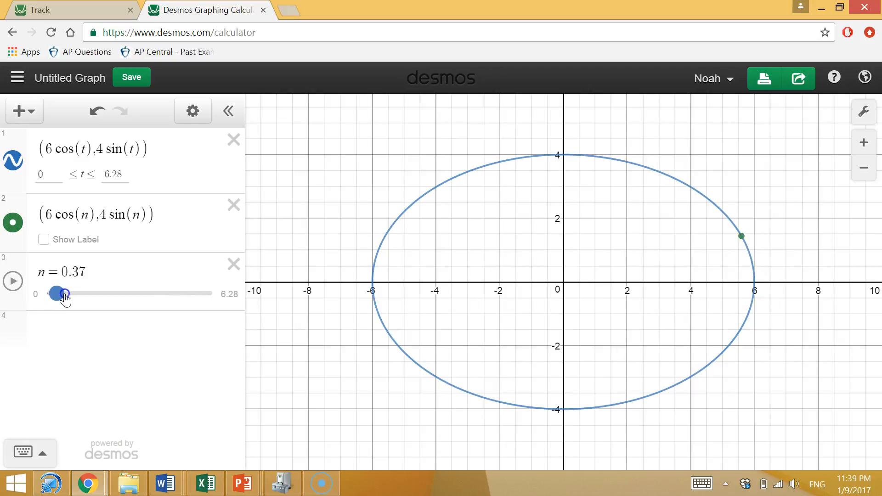
Step: Test the point's full lap around the ellipse by sweeping the n slider to 6.28 and back toward 0
left_click_drag(69, 295, 216, 325)
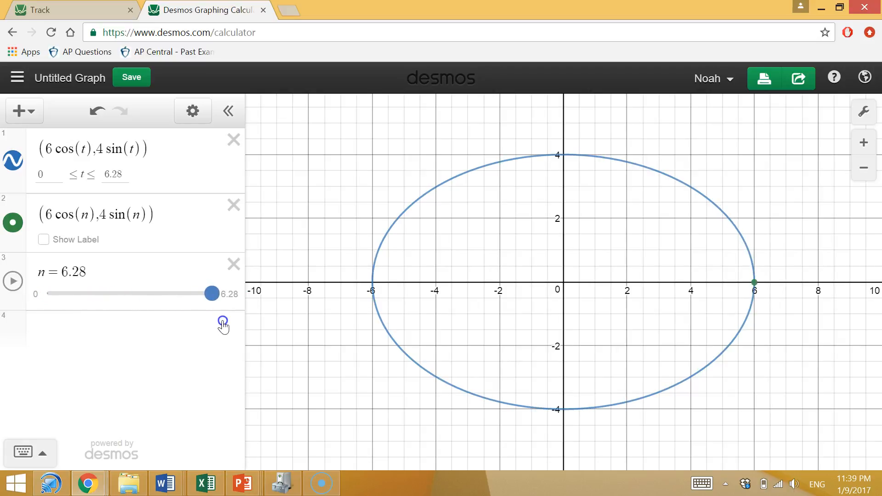
left_click(212, 299)
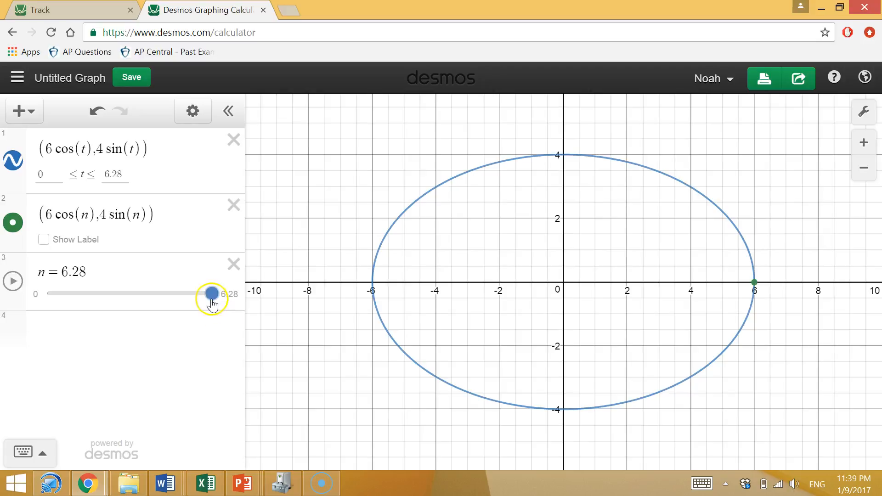
left_click_drag(211, 299, 6, 316)
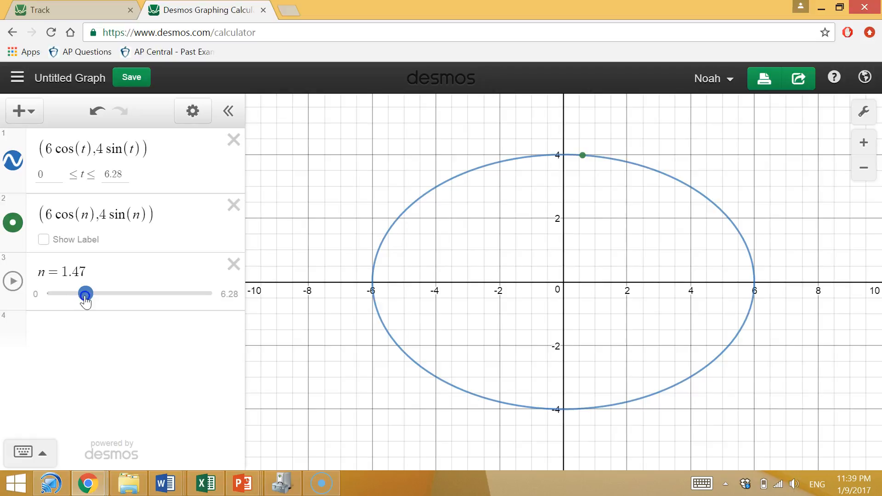
Step: Change the point to (6cos(2n), 4sin(2n)) and test its motion with the n slider, ending at n = 0
left_click(88, 217)
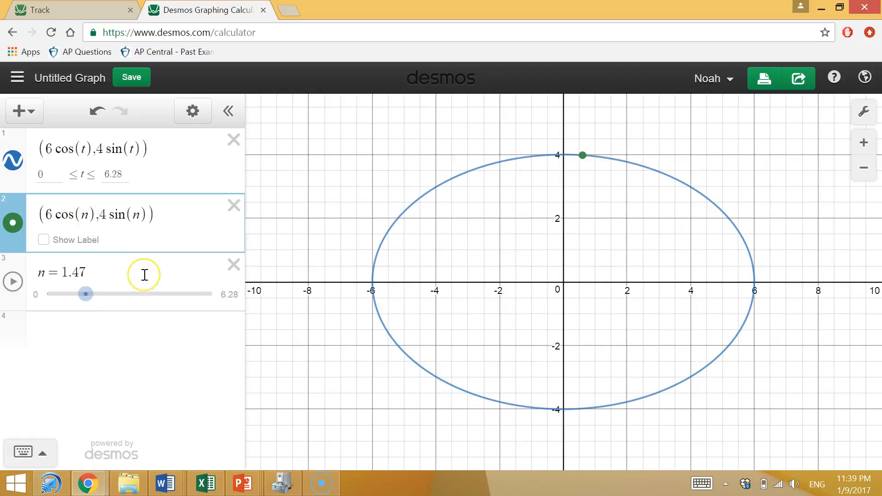
type("2")
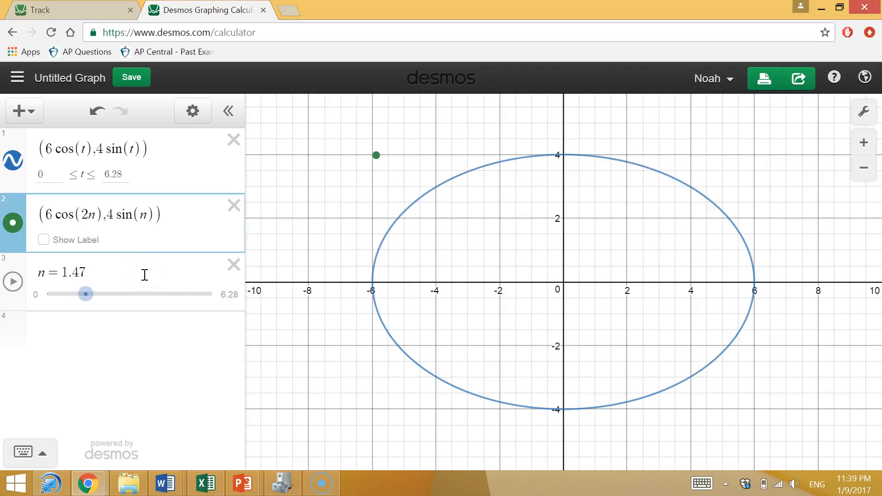
type("2")
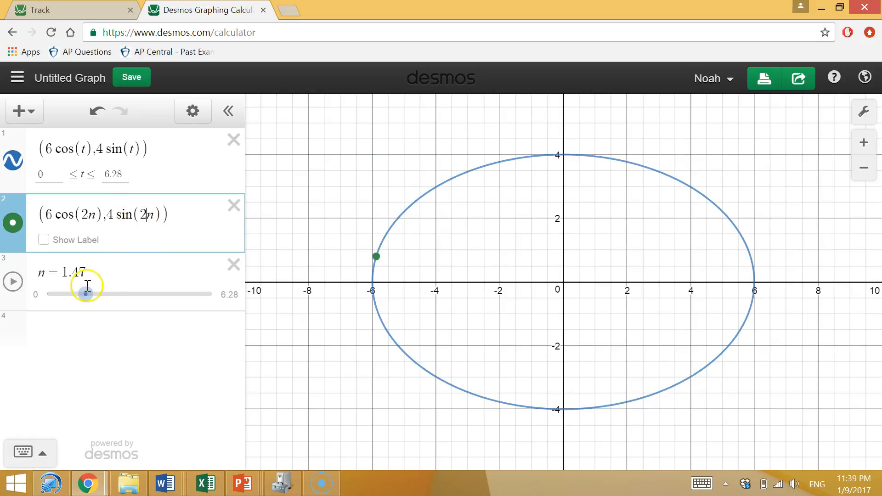
left_click_drag(85, 294, 10, 294)
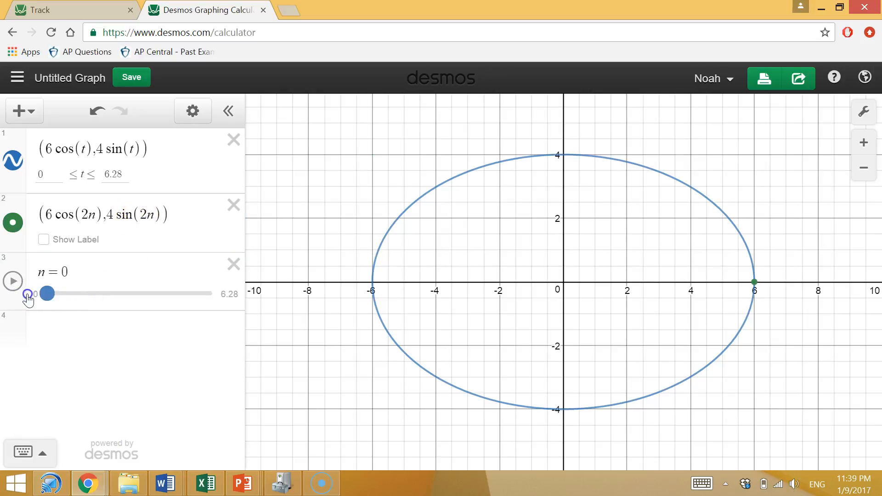
left_click_drag(59, 304, 21, 307)
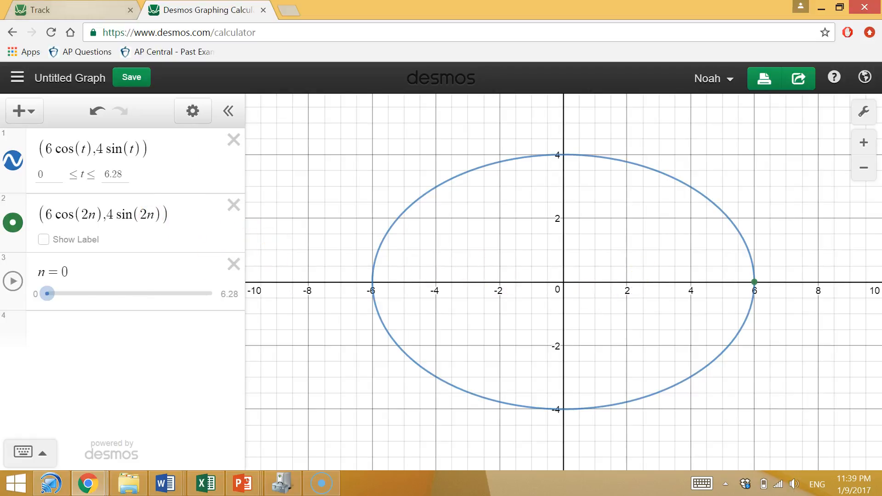
Step: Examine the moving-point expressions in the Track graph and return to the untitled graph
key("ctrl+Tab")
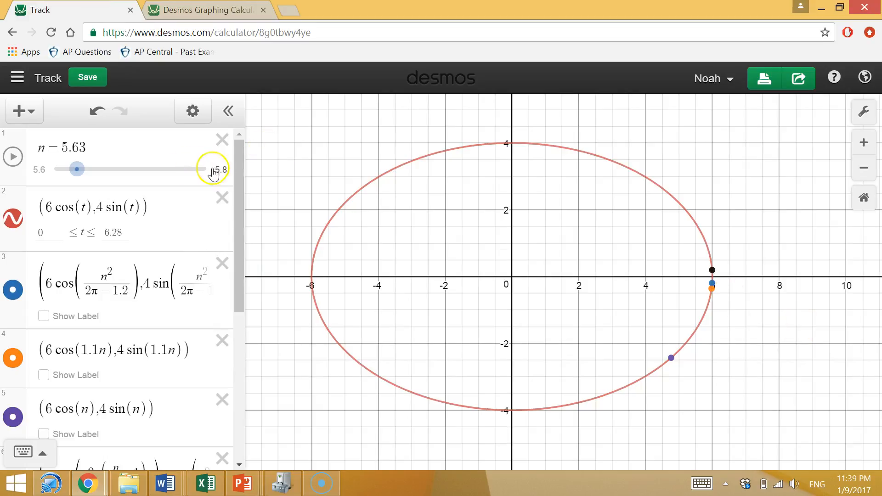
left_click_drag(238, 179, 213, 203)
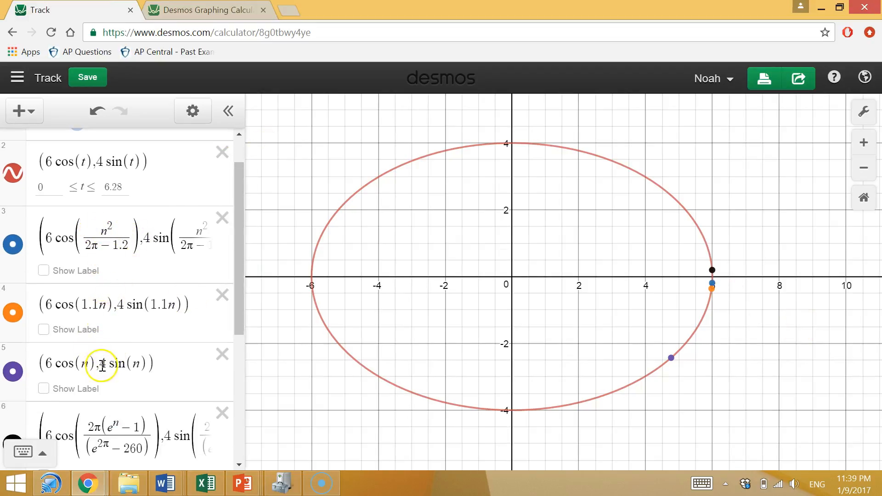
left_click_drag(241, 233, 205, 137)
key("ctrl+Tab")
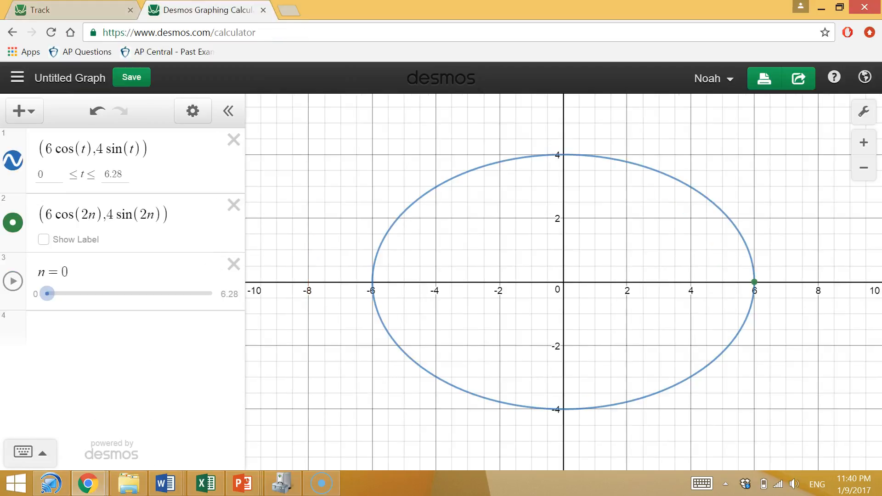
Step: Remove the factor 2 from both coordinates so the point is (6cos(n), 4sin(n)), keeping n at 0
left_click(89, 215)
key("BackSpace")
left_click(137, 220)
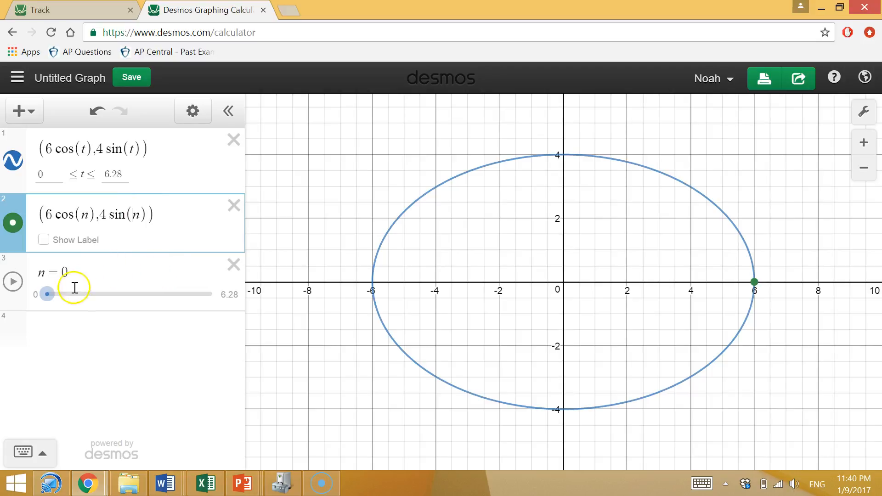
mouse_move(48, 294)
left_mouse_down()
mouse_move(233, 290)
mouse_move(124, 280)
mouse_move(47, 294)
left_mouse_up()
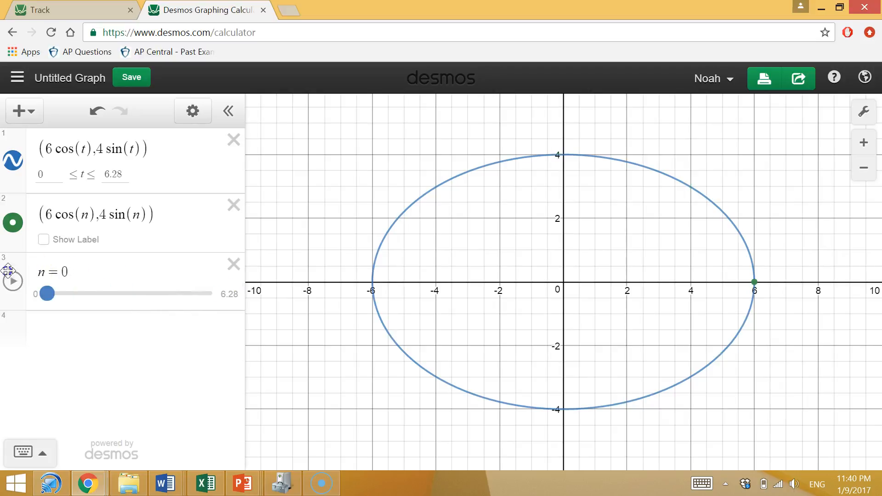
Step: Add a second point (6cos(n), 4sin(n)) as a new expression directly below the first point
left_click(171, 220)
key("Return")
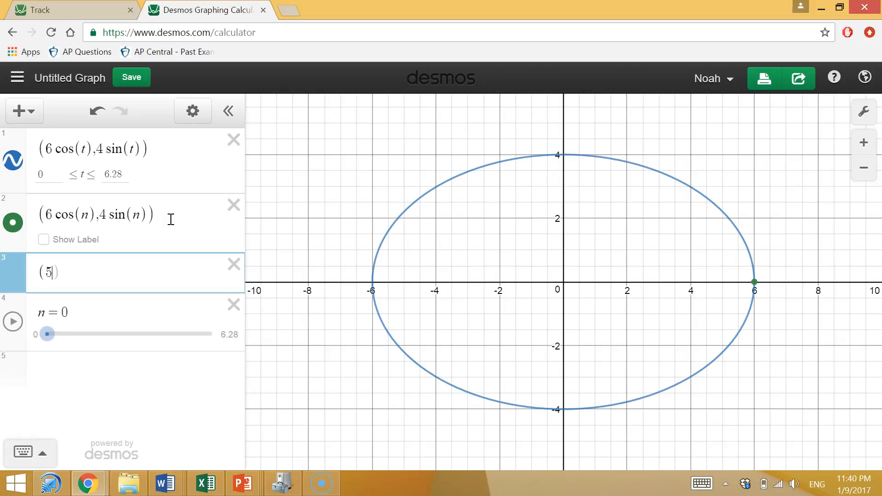
type("(6 cos(n),")
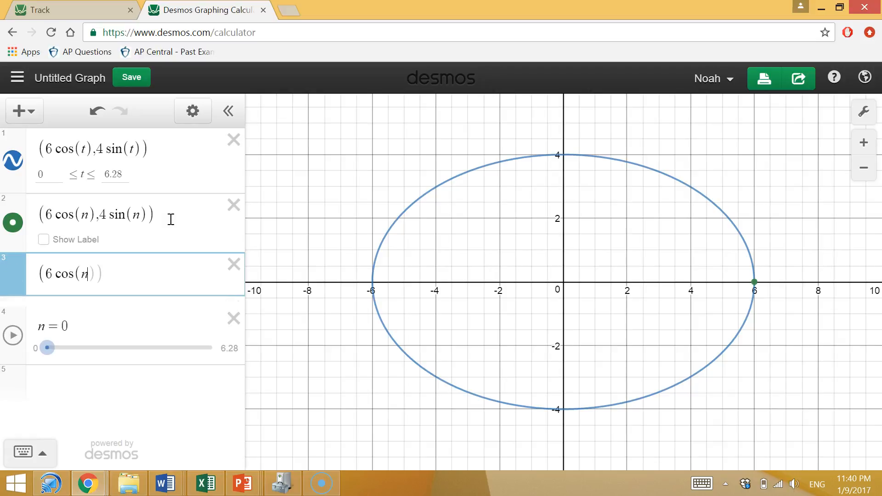
type("4 sin(n)")
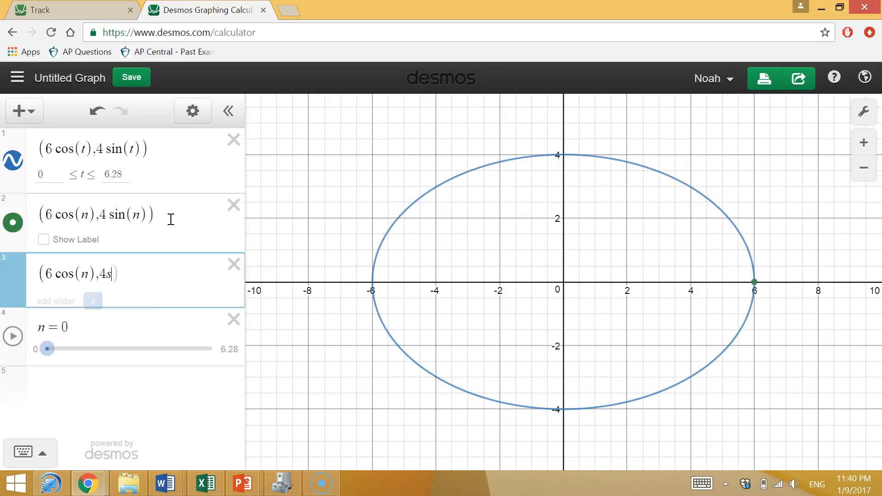
Step: Change the second point to (6cos(2n), 4sin(2n)) and compare both points' motion with the n slider
left_click(81, 274)
type("2")
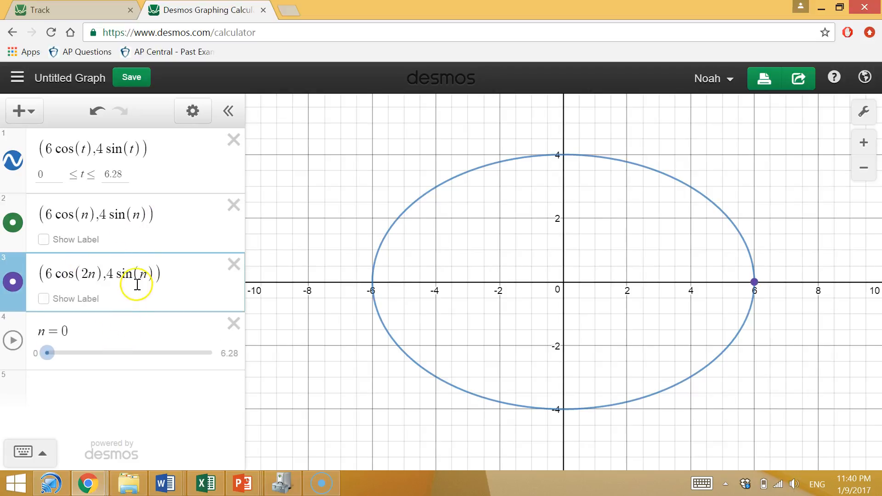
left_click(52, 350)
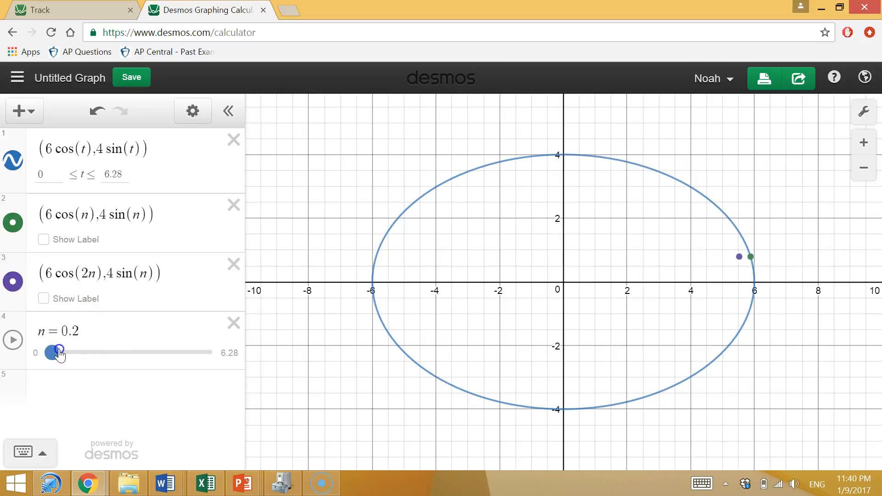
left_click_drag(55, 352, 47, 352)
left_click(143, 273)
type("2")
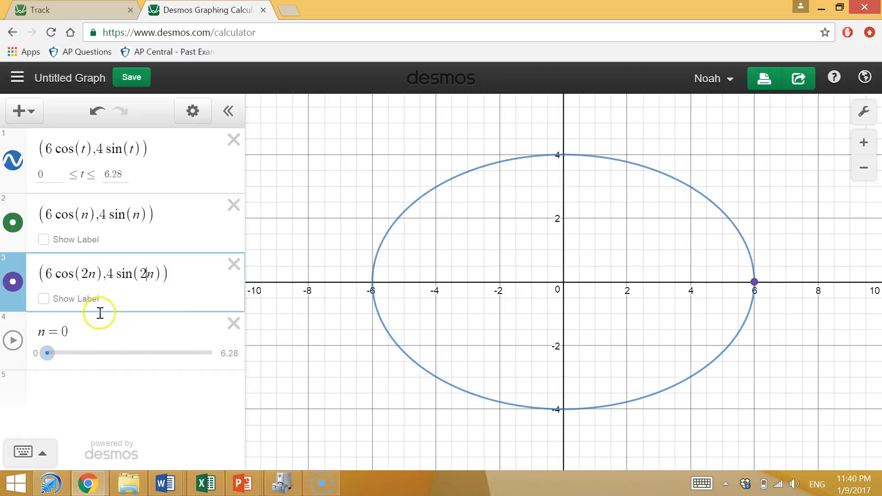
left_click(44, 354)
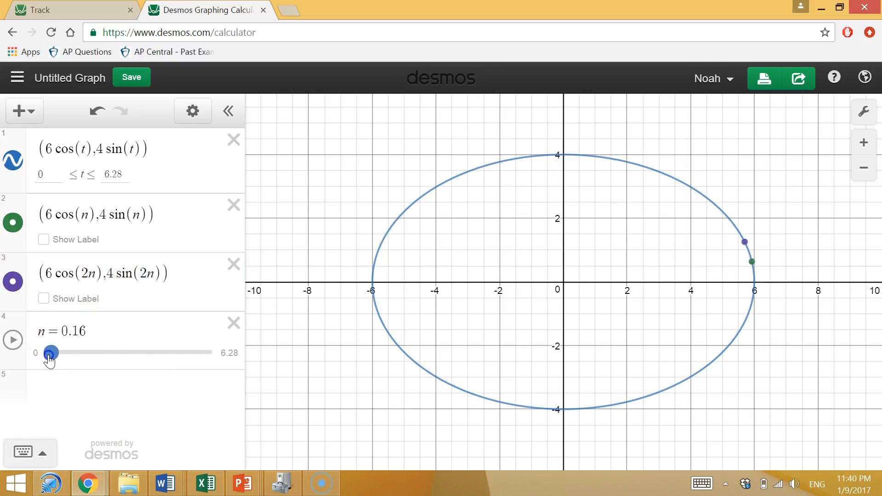
left_click_drag(61, 363, 43, 349)
Step: Change the second point's multiplier of n to 1.5 in both coordinates and compare the points up to n = 1
left_click(87, 274)
key("BackSpace")
type("1.5")
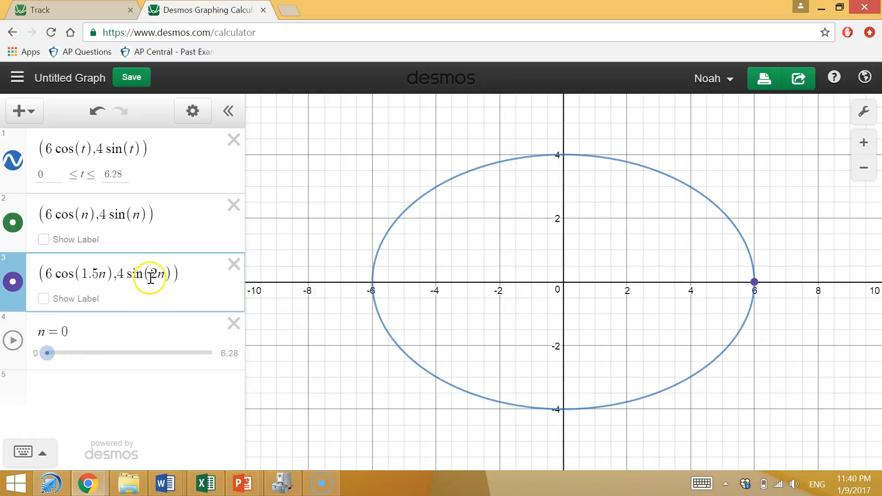
type("1.5")
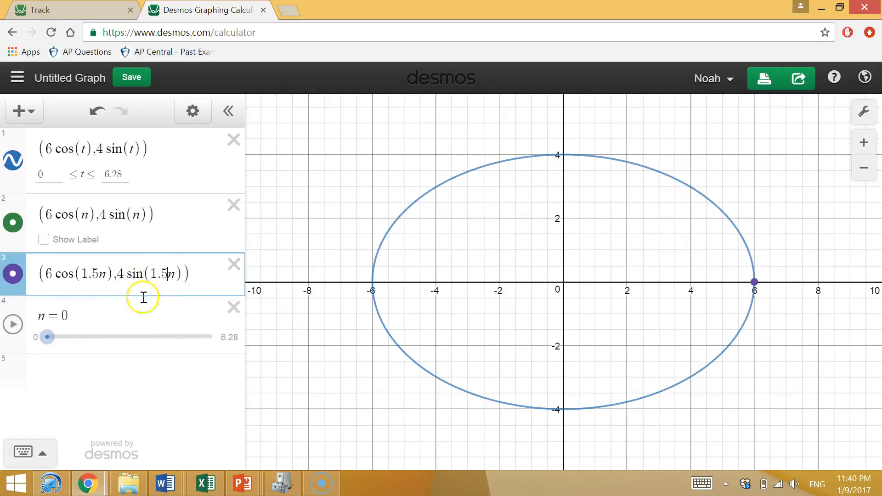
left_click(47, 354)
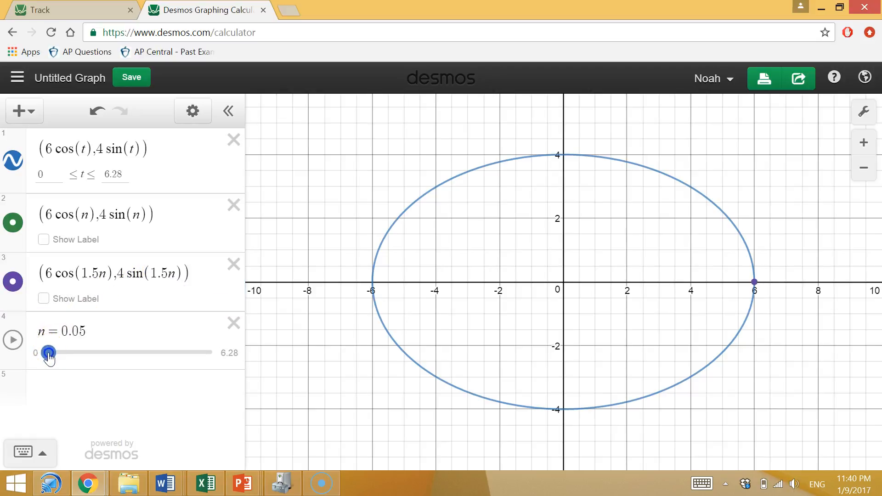
left_click_drag(48, 355, 78, 363)
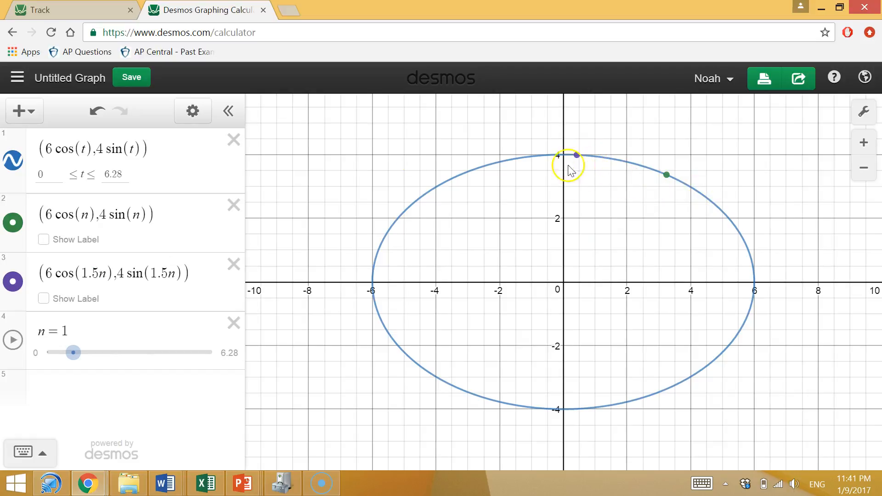
left_click_drag(74, 351, 32, 356)
Step: Check the point expressions in the Track graph and change the second point to (6cos(1.1n), 4sin(1.1n))
left_click(97, 276)
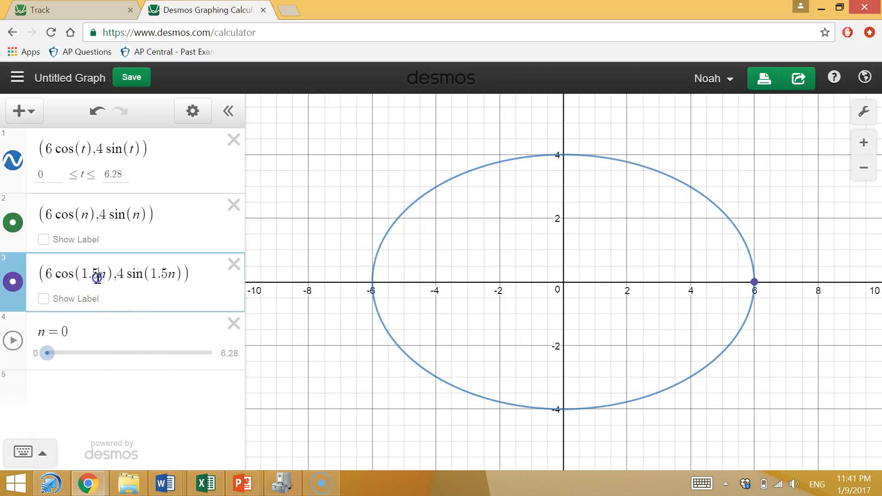
left_click(121, 15)
left_click_drag(240, 236, 241, 276)
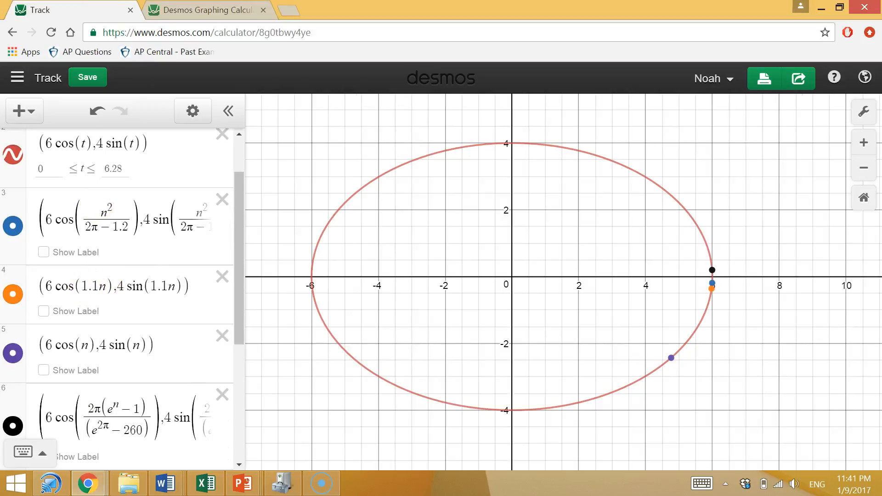
left_click(220, 9)
key("BackSpace")
type("1")
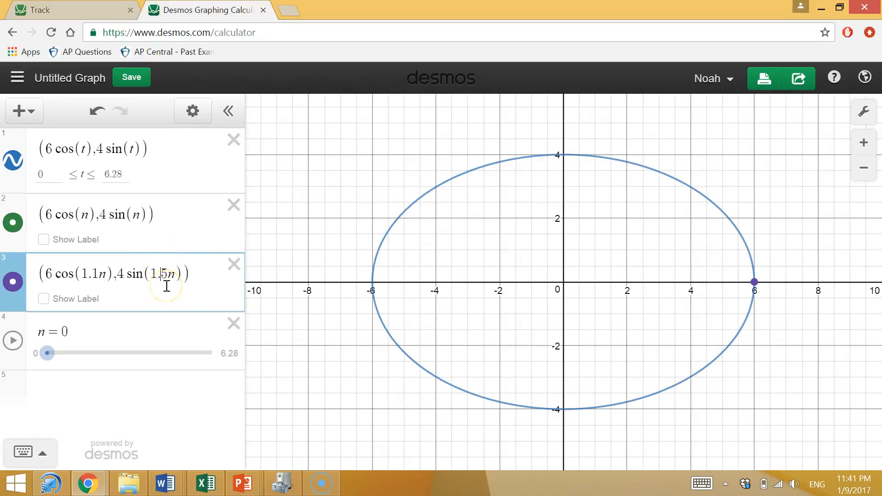
key("Delete")
type("1")
Step: Race the two points by sweeping the n slider to 6.28, back to 5.7 and down to 0
left_click(48, 355)
left_click_drag(60, 363, 218, 420)
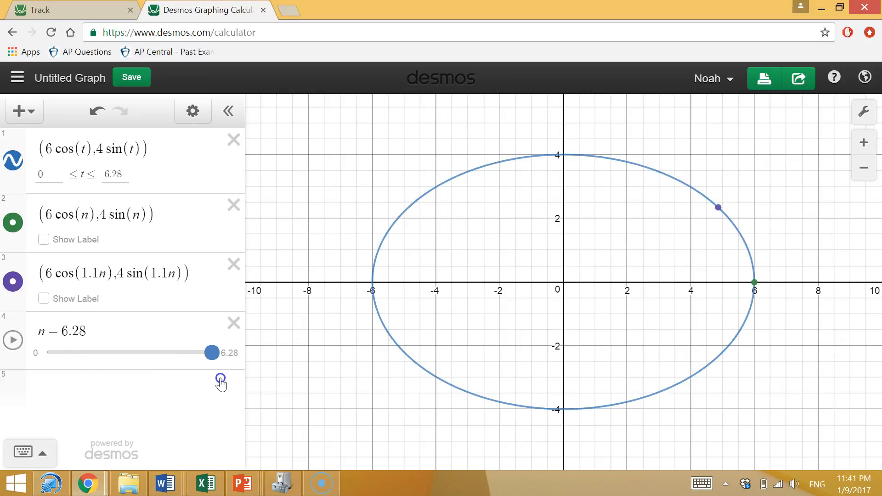
left_click_drag(215, 384, 198, 386)
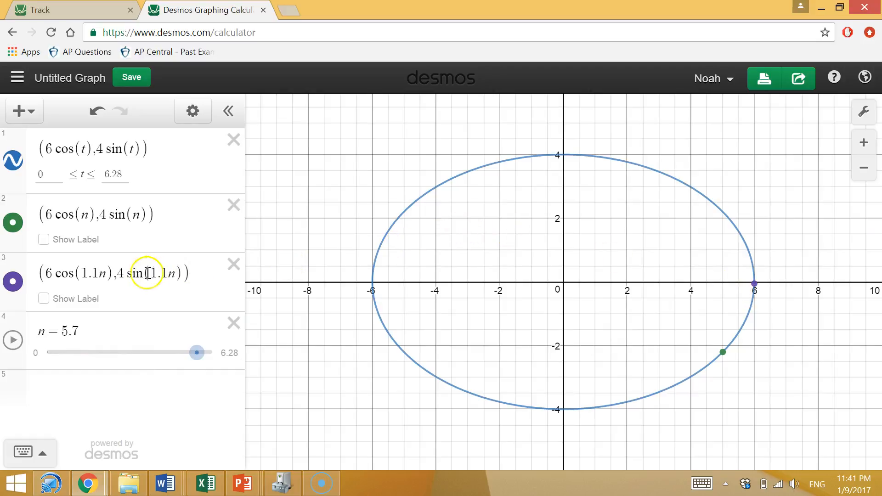
left_click(188, 360)
left_click_drag(188, 360, 49, 362)
left_click(256, 293)
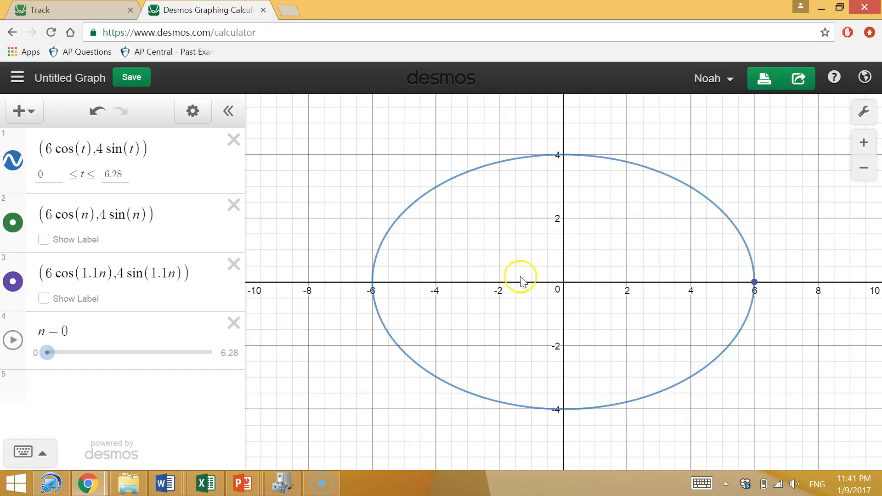
Step: Plot x^2 and 1.1x as temporary expressions to compare their curves, and delete both
left_click(108, 383)
type("x^2")
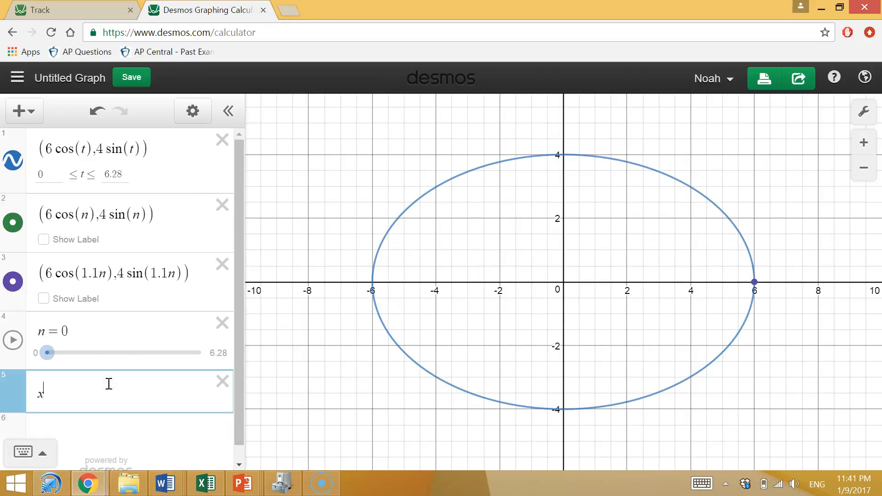
mouse_move(563, 291)
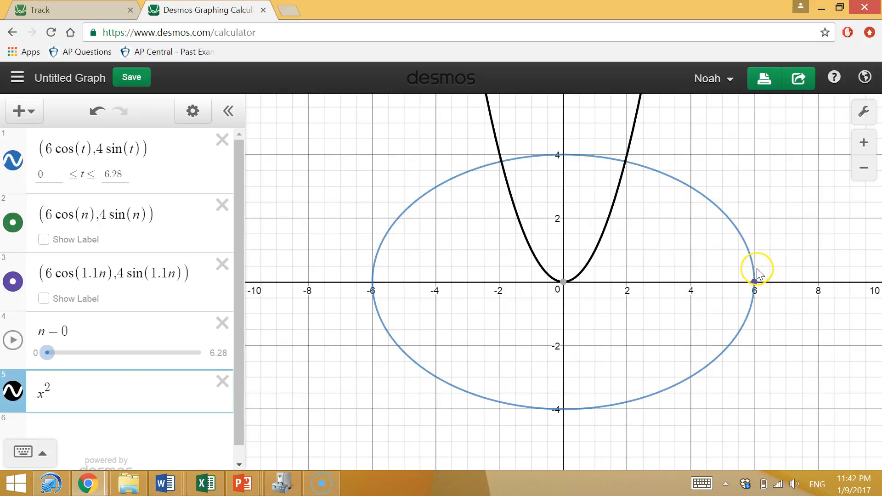
left_click(105, 426)
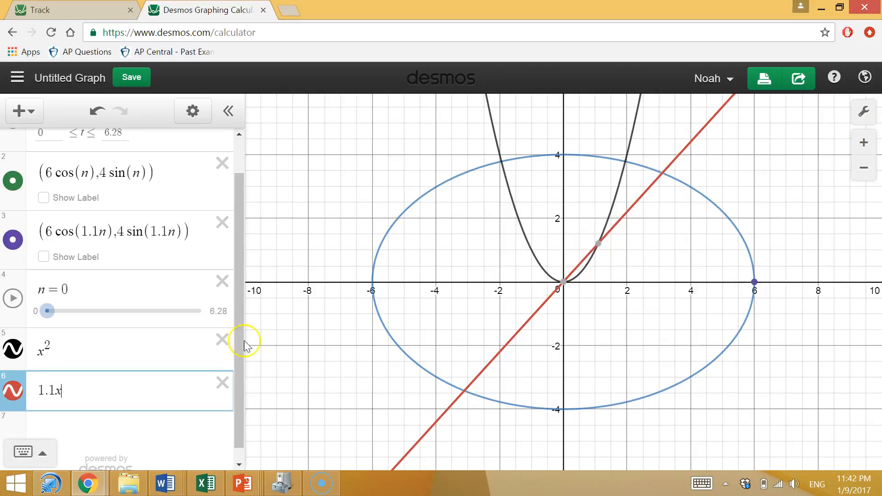
left_click(221, 383)
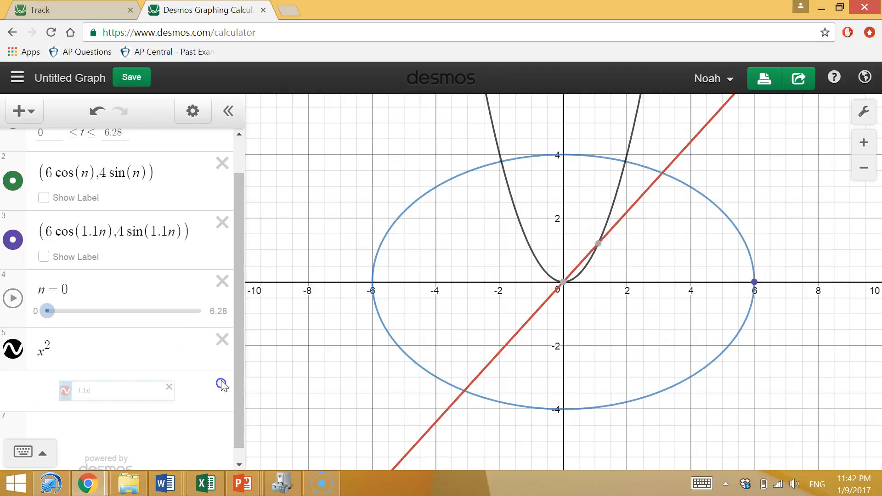
left_click(223, 369)
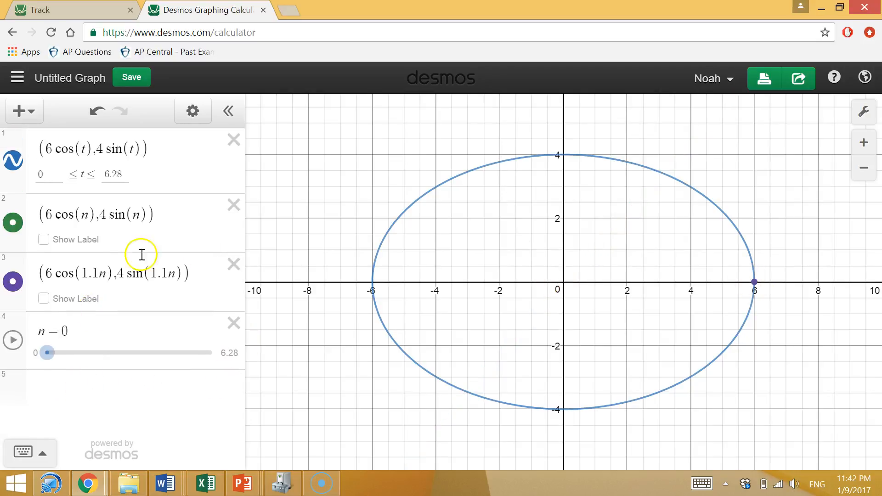
Step: Move the n slider to the start of the expression list and add a third point (6cos(n), 4sin(n))
left_click(197, 276)
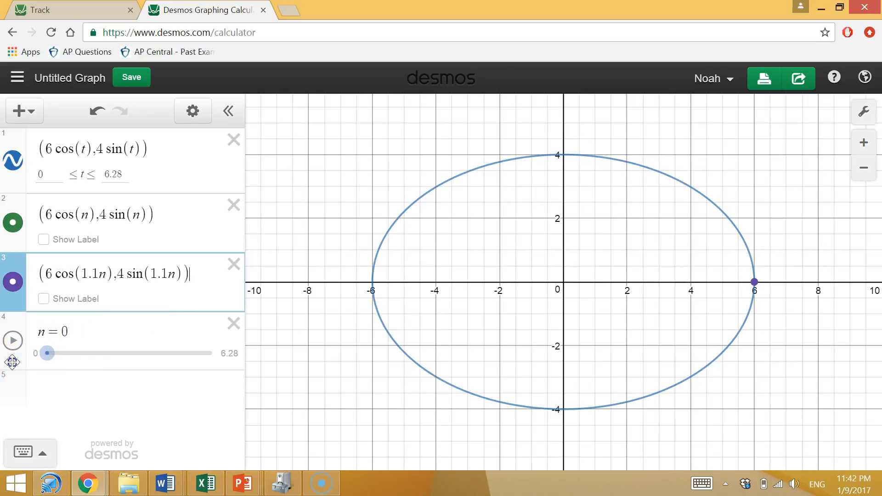
left_click_drag(11, 362, 25, 181)
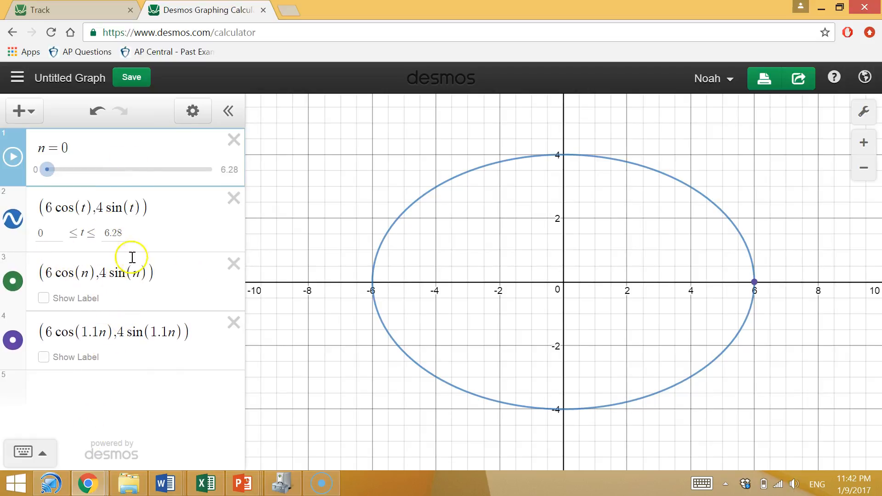
left_click(156, 395)
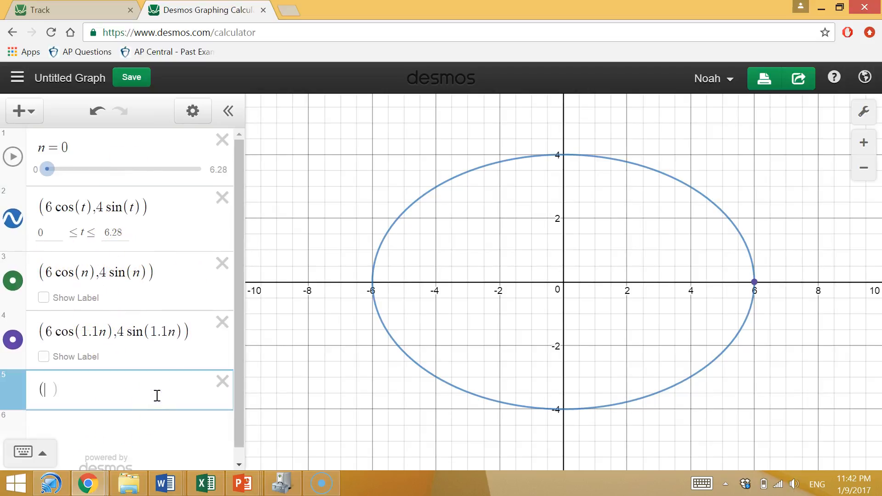
type("(6 cos(n),")
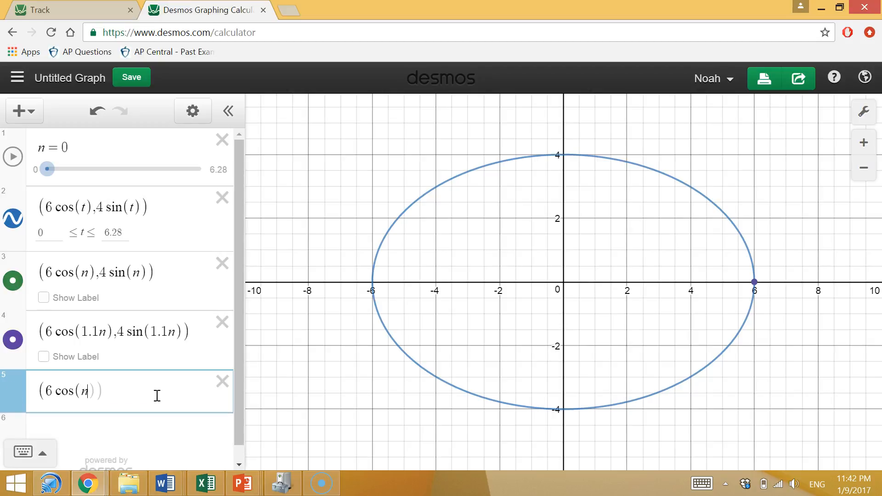
type("4 sin(n")
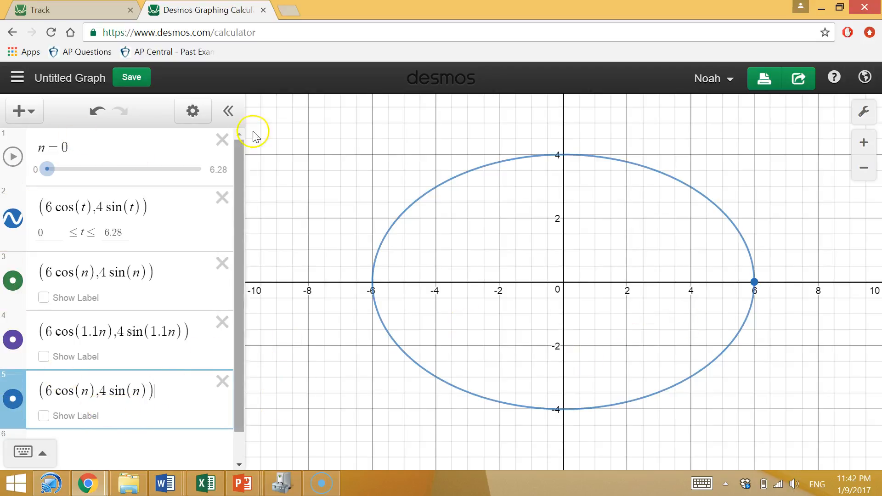
Step: Color the third point black and try the n slider, leaving it at 0
left_click(195, 112)
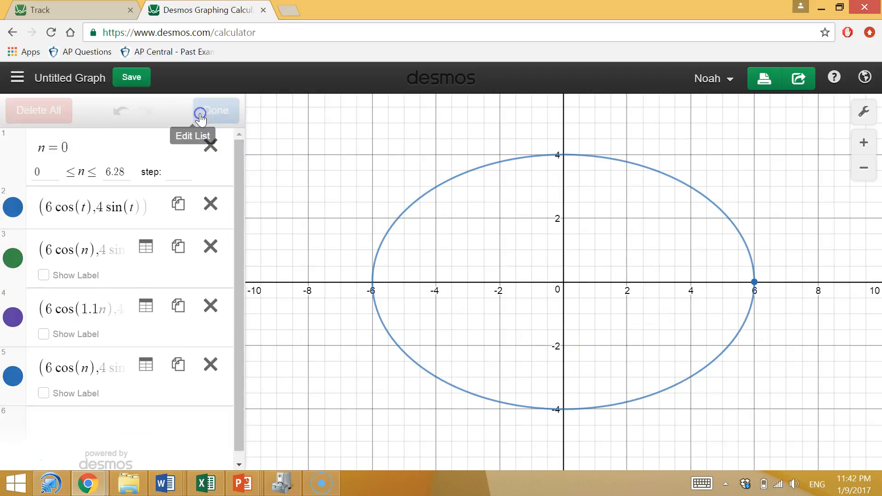
left_click(13, 383)
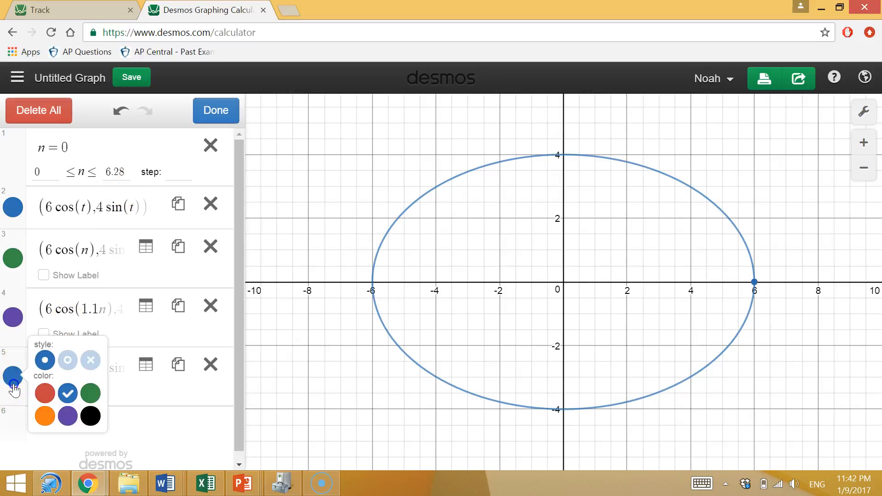
left_click(87, 416)
left_click(18, 379)
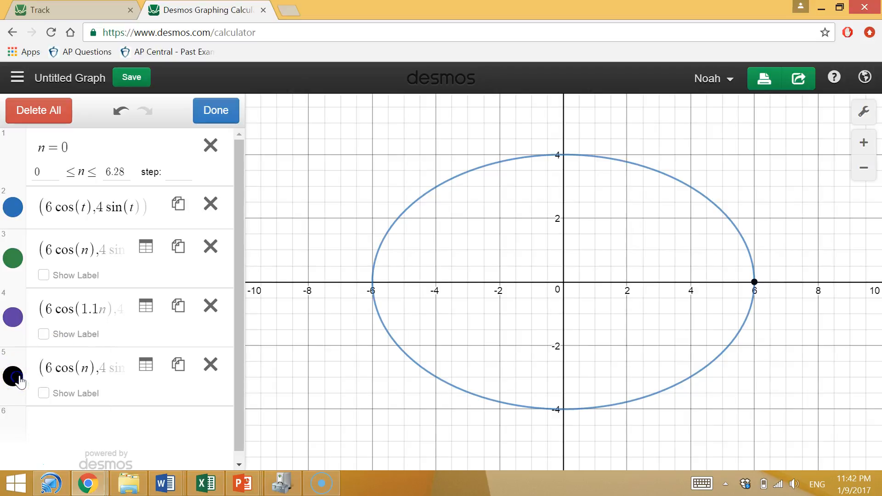
left_click(215, 110)
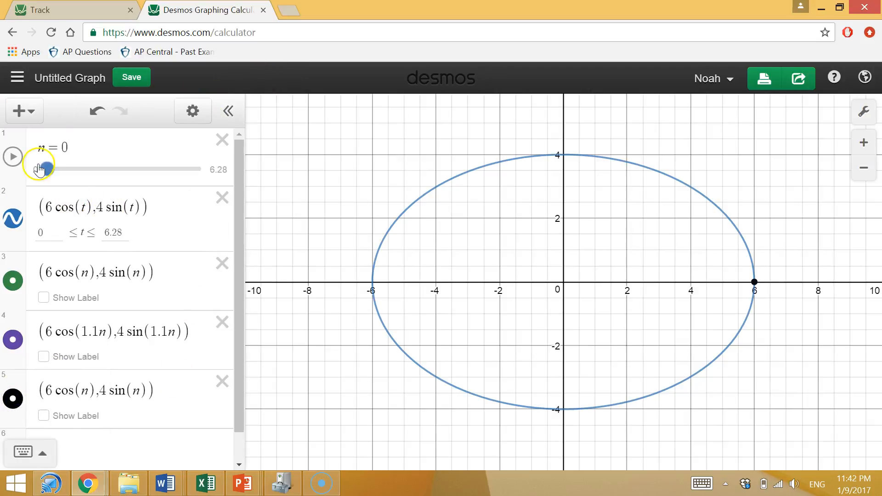
mouse_move(48, 176)
left_mouse_down()
mouse_move(114, 180)
mouse_move(126, 178)
mouse_move(122, 168)
mouse_move(142, 169)
mouse_move(46, 170)
left_mouse_up()
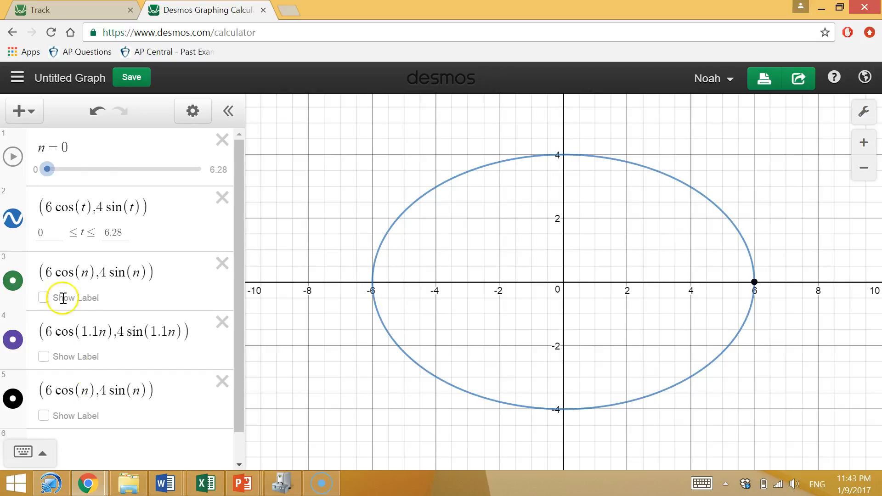
Step: Square n in both coordinates of the black point and sweep the n slider from 0 to 6.28
left_click(86, 391)
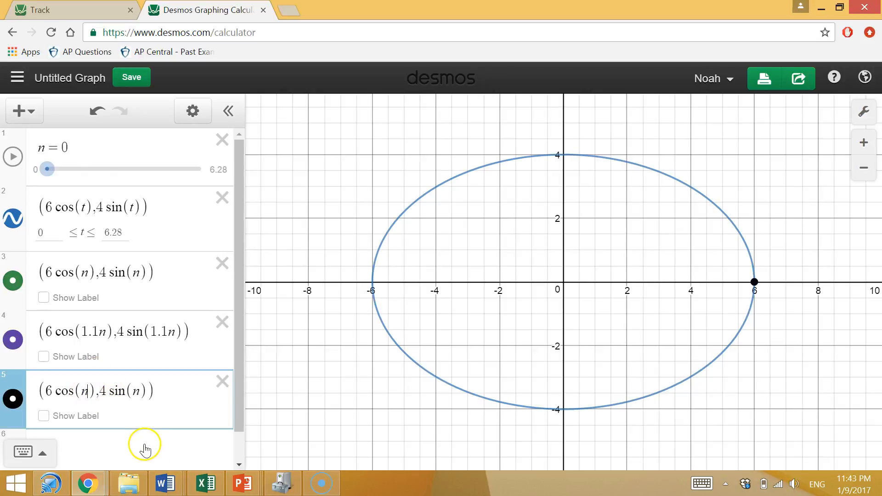
type("^2")
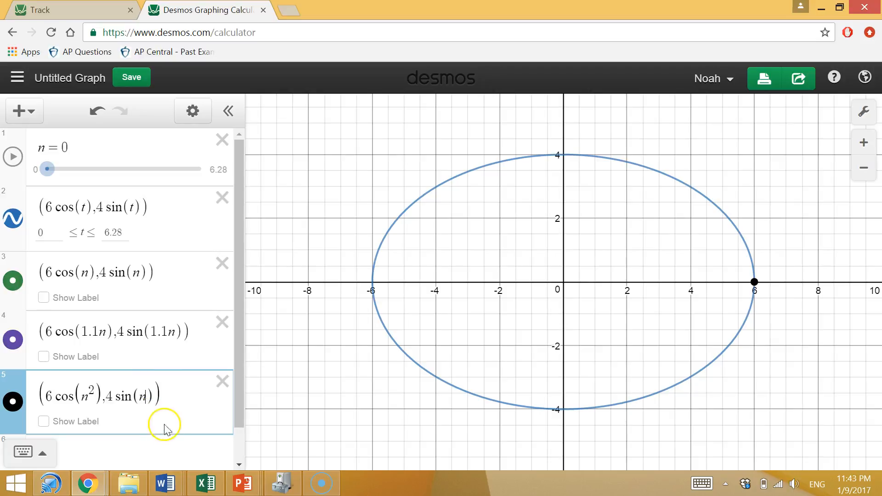
type("^2")
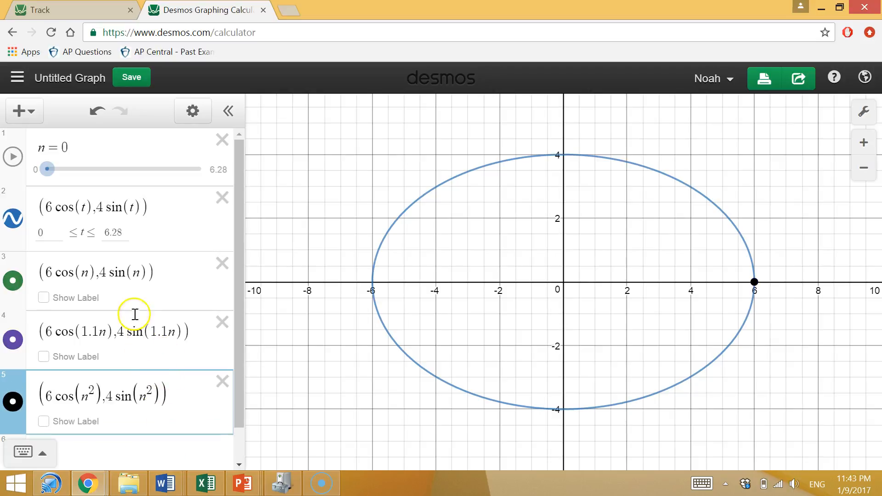
left_click_drag(46, 170, 12, 182)
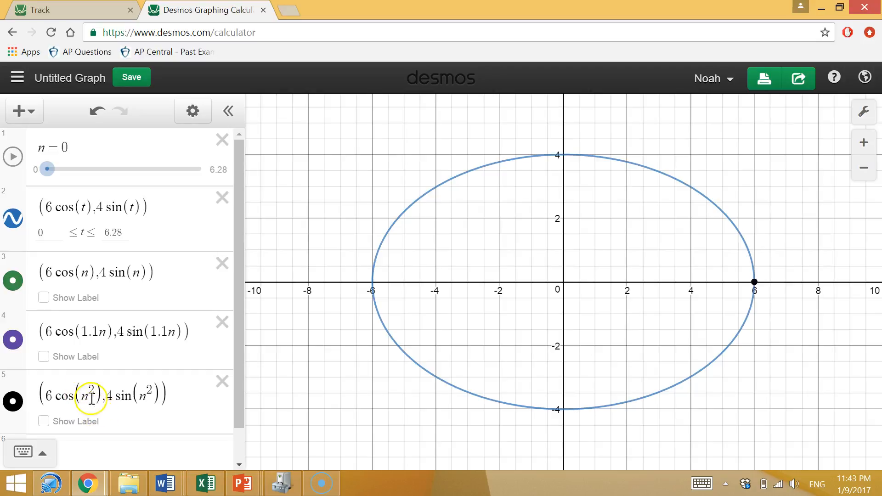
left_click_drag(50, 174, 230, 147)
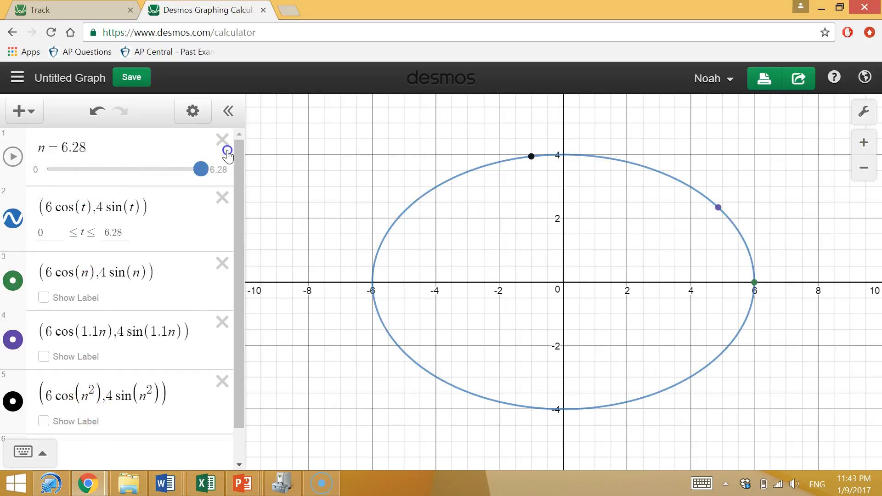
Step: Divide n^2 by 2π in both coordinates of the black point and return the n slider to 0
left_click(96, 396)
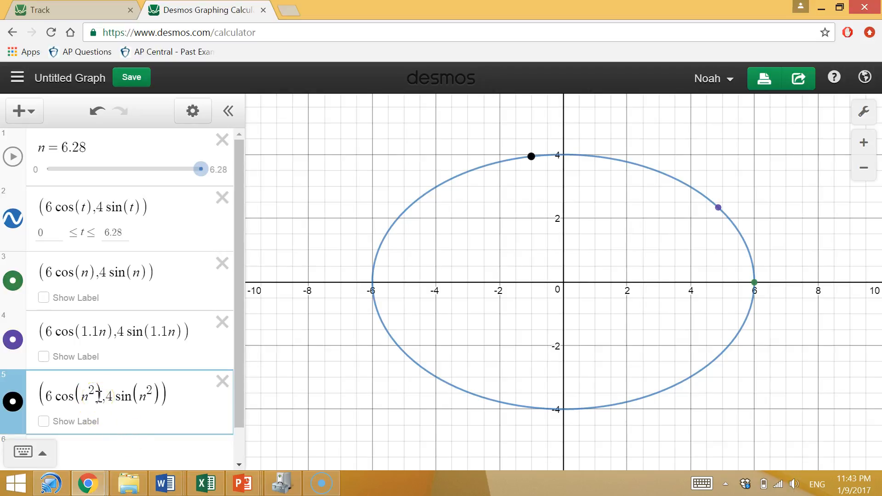
type("/2")
type("pi")
left_click(165, 392)
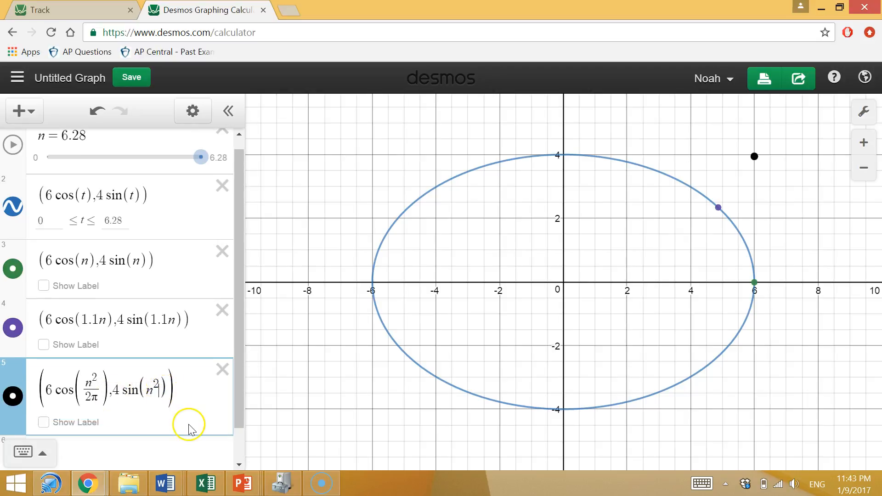
type("/2pi")
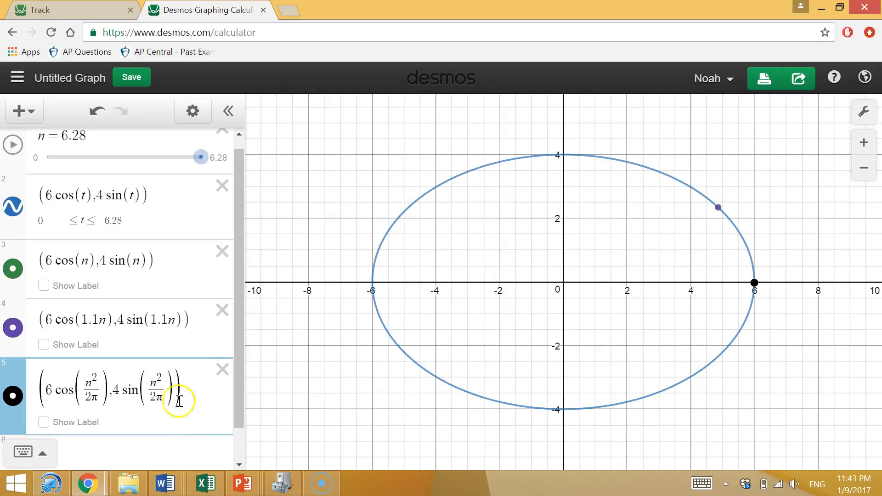
left_click_drag(201, 157, 42, 155)
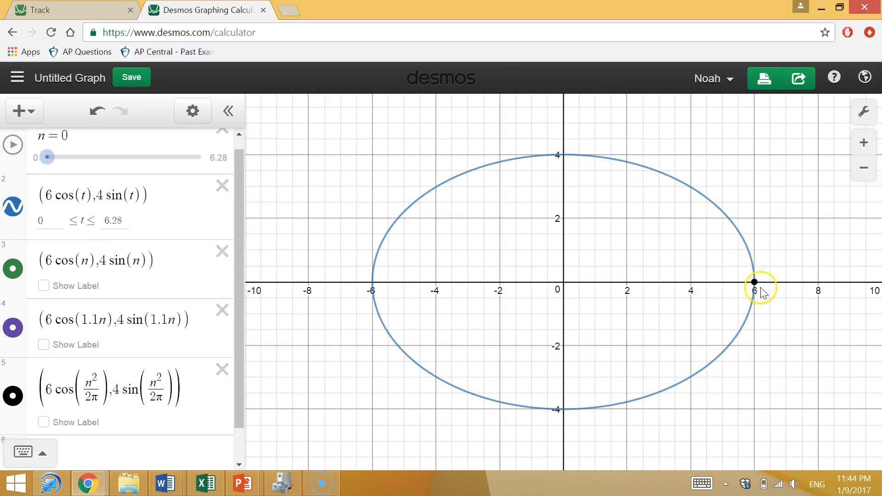
Step: Race the three points by sweeping the n slider through 0.73 to 6.28 and back to 5.6
left_click(48, 157)
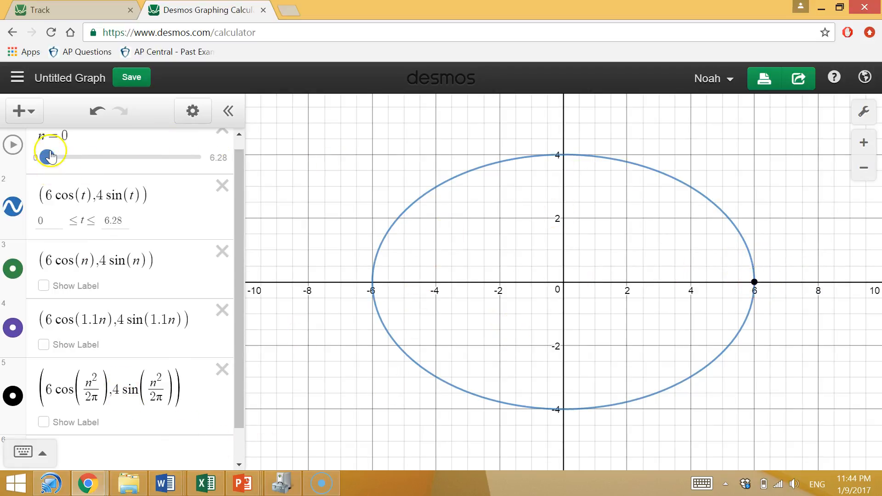
left_click_drag(54, 156, 69, 157)
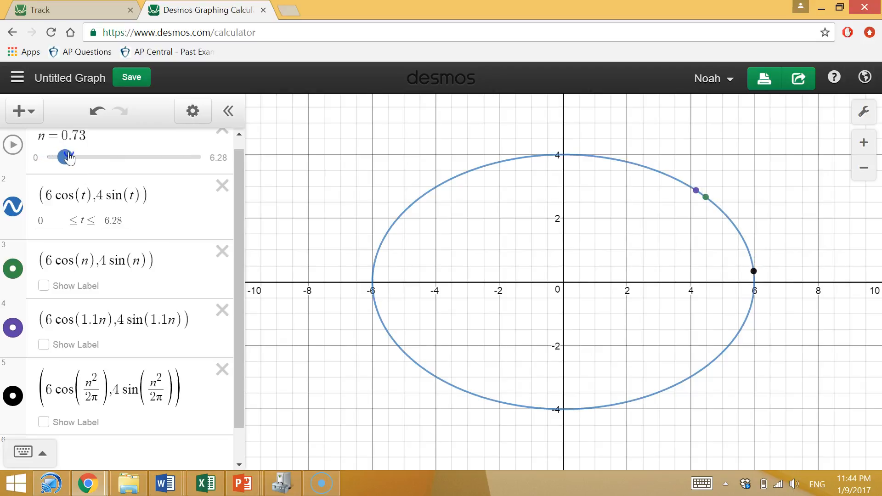
left_click_drag(69, 157, 204, 198)
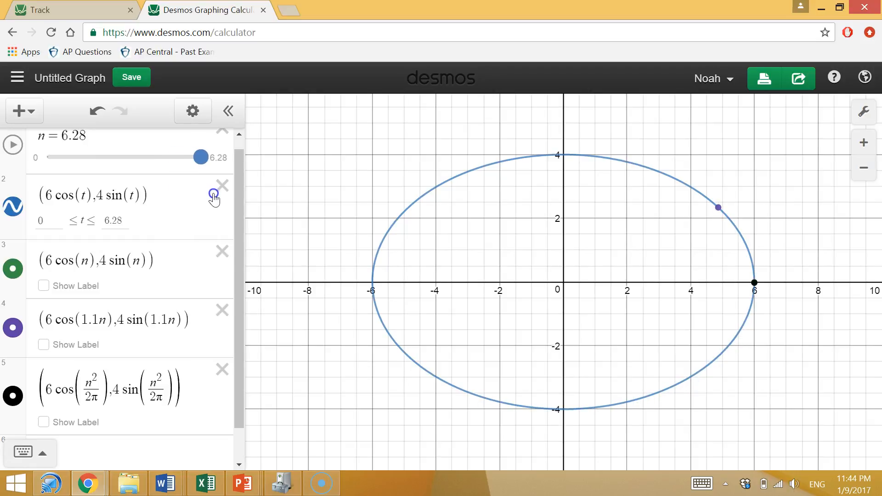
left_click_drag(200, 196, 187, 212)
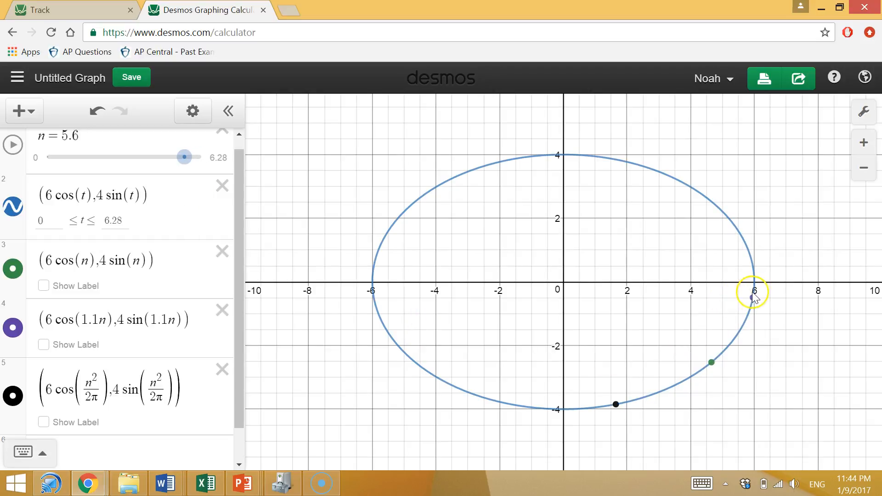
left_click(681, 297)
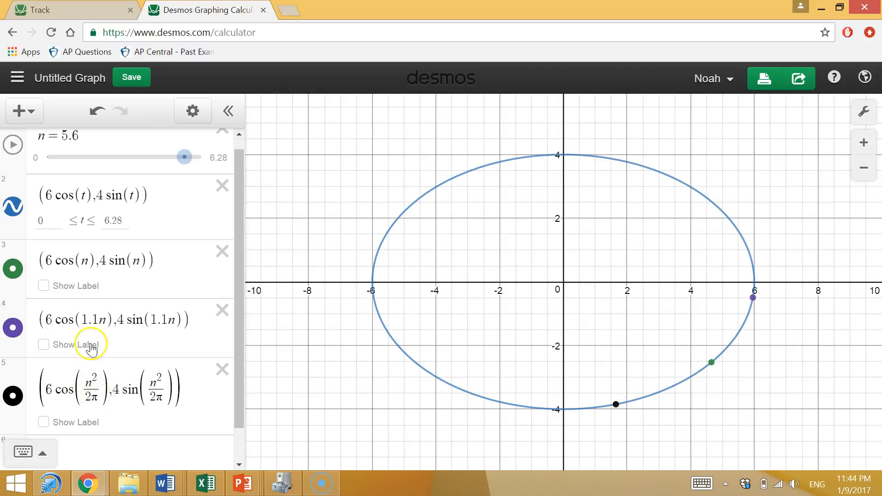
Step: Change both denominators of the black point to 2π-1 and compare the points at n = 5.7 and n = 4.04
left_click(100, 402)
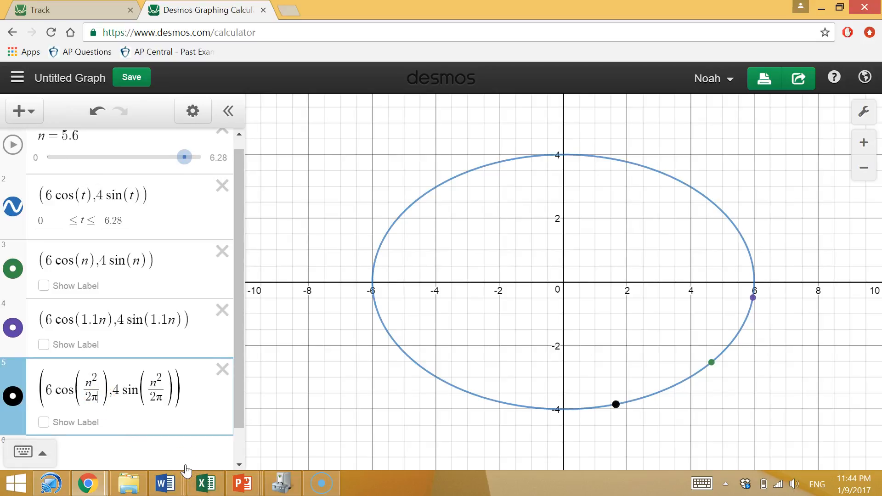
type("-1")
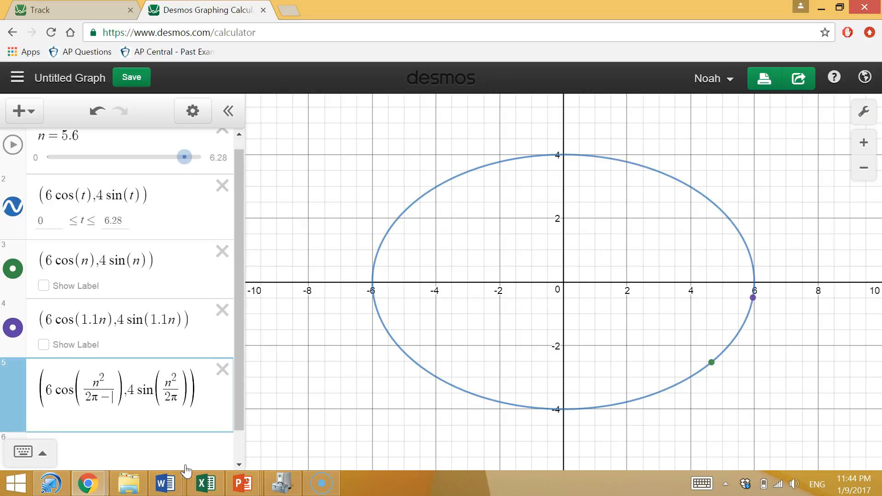
left_click(190, 388)
type("-1")
left_click_drag(182, 156, 178, 179)
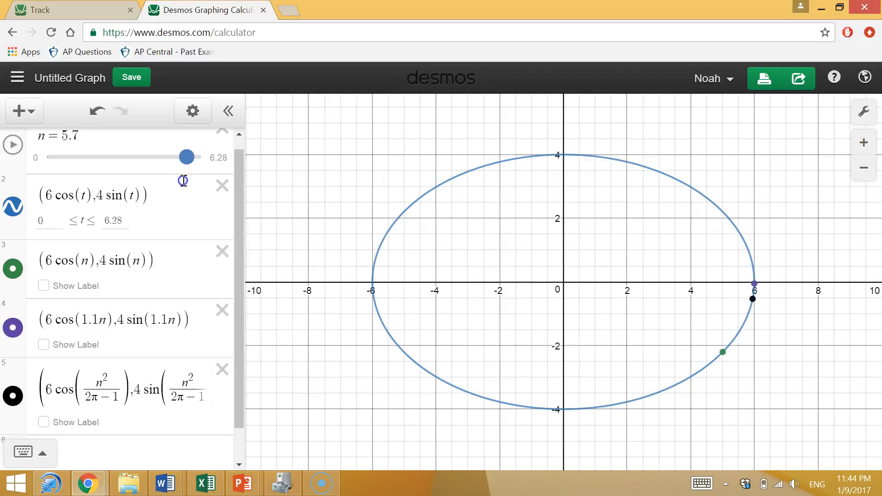
left_click_drag(183, 181, 146, 179)
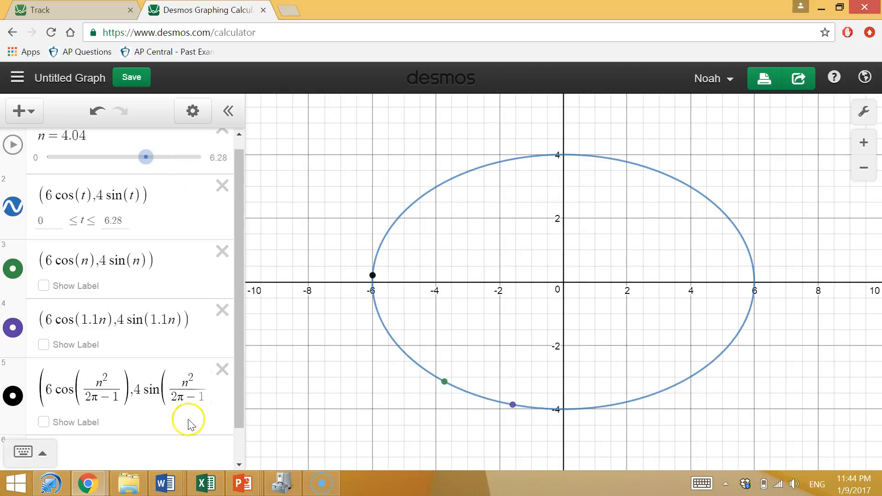
Step: Change both denominators of the black point to 2π-2 and compare the points up to n = 4.8
left_click(117, 399)
key("BackSpace")
type("2")
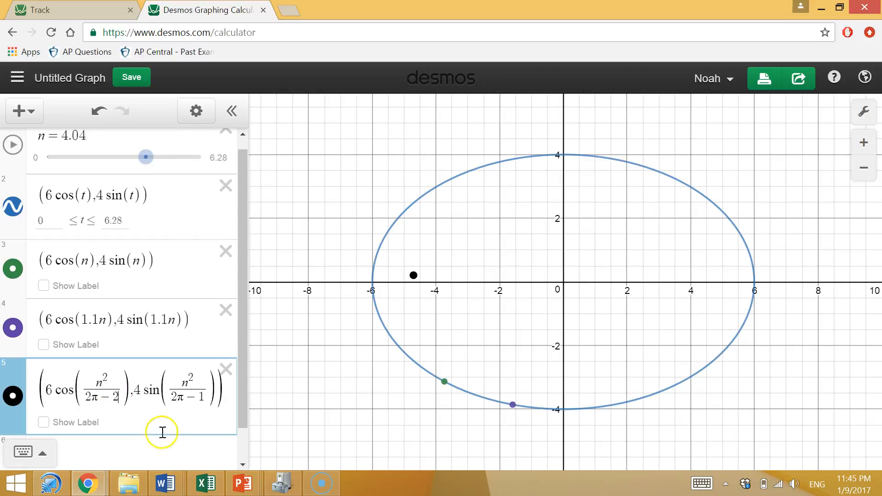
left_click(204, 397)
key("BackSpace")
type("2")
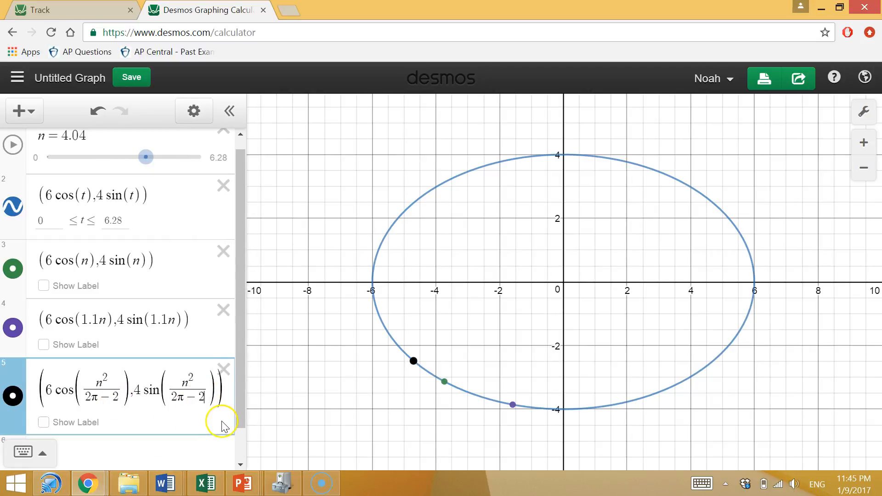
left_click_drag(148, 157, 164, 161)
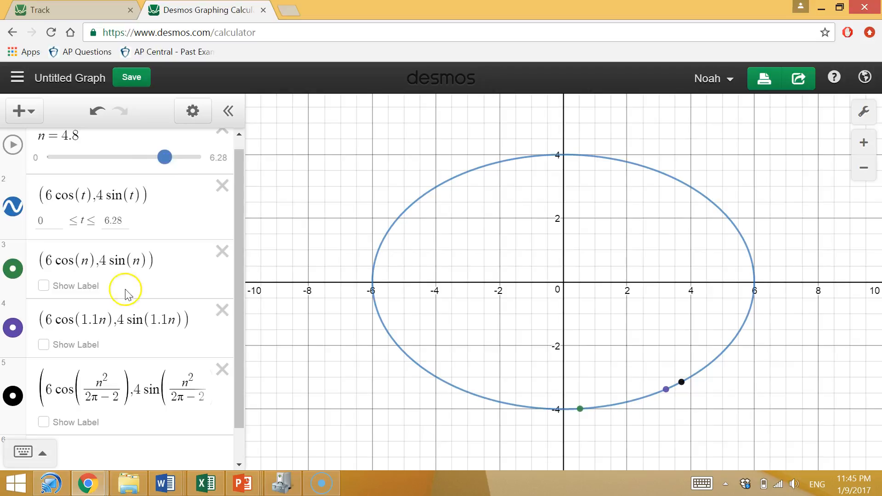
Step: Change both denominators of the black point to 2π-1.5 and compare the points up to n = 5.43
left_click(116, 397)
key("BackSpace")
type("1.5")
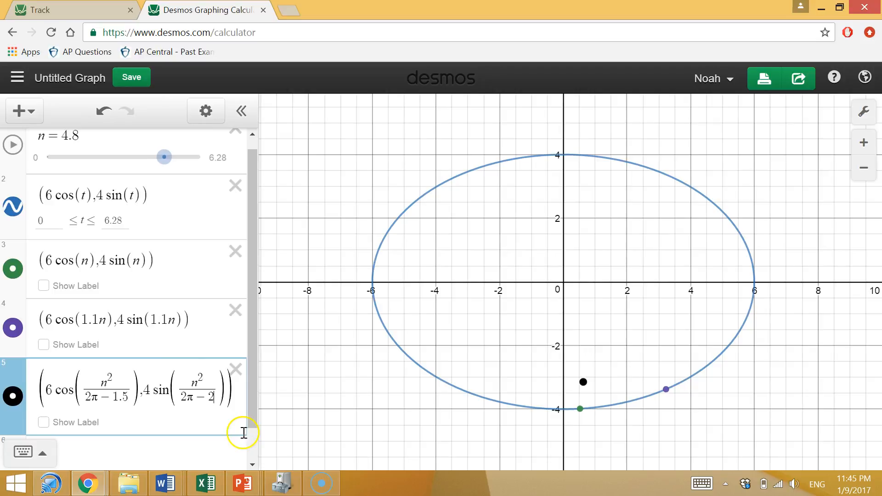
key("BackSpace")
type("1.5")
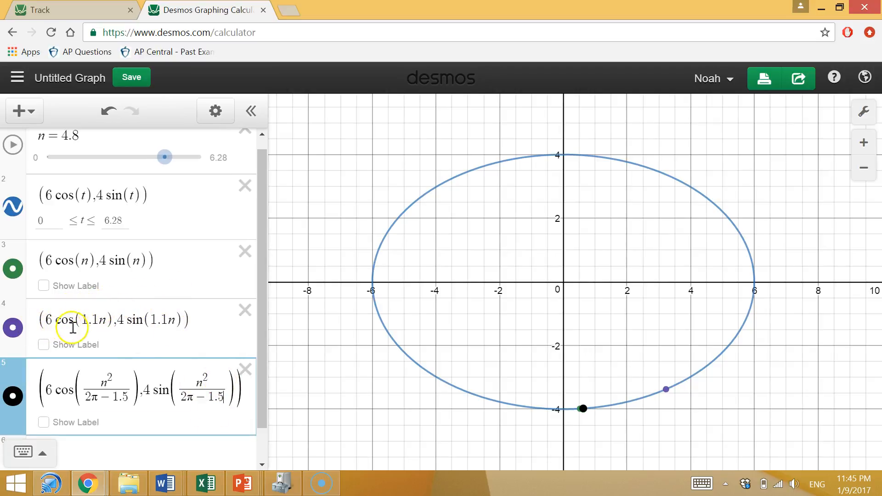
mouse_move(165, 157)
left_mouse_down()
mouse_move(158, 162)
mouse_move(178, 165)
left_mouse_up()
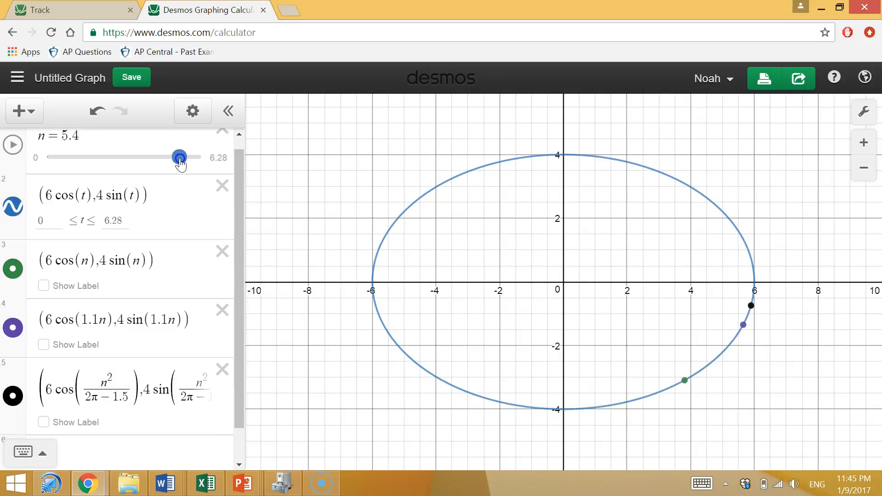
left_click_drag(179, 164, 182, 165)
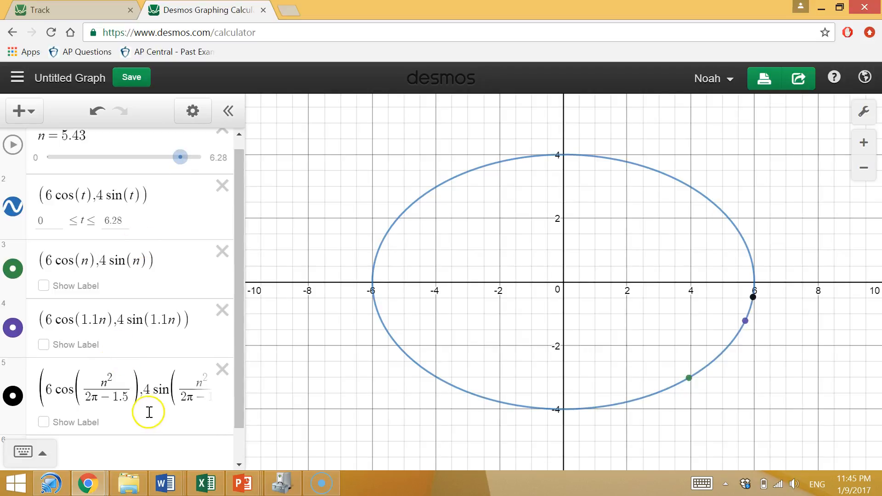
Step: Change the denominators in both coordinates of the black point to 2π-1.2
left_click(128, 399)
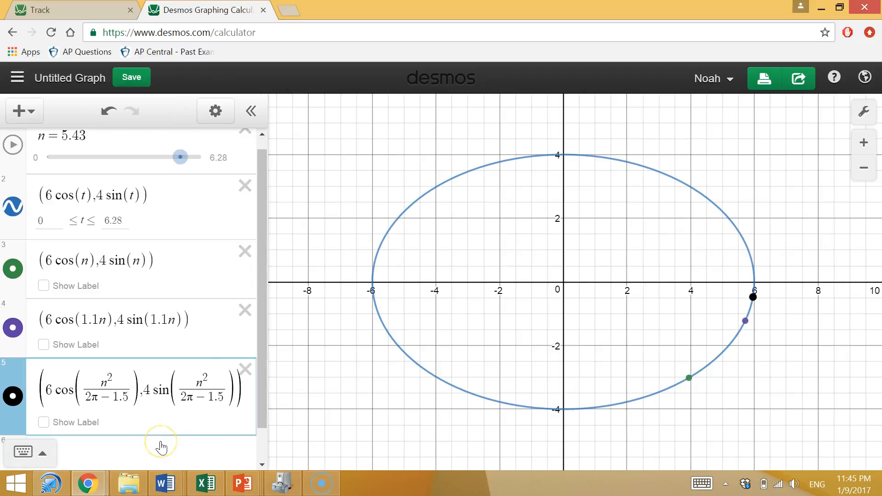
key("BackSpace")
type("2")
left_click(223, 398)
key("BackSpace")
type("2")
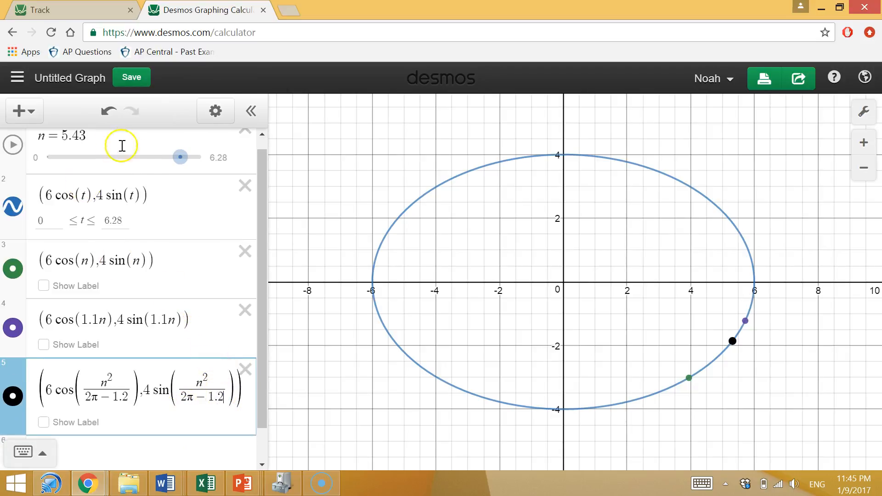
Step: Compare the three points by sweeping n to 5.67, back near the start and up to 5.67 again
left_click_drag(179, 157, 182, 160)
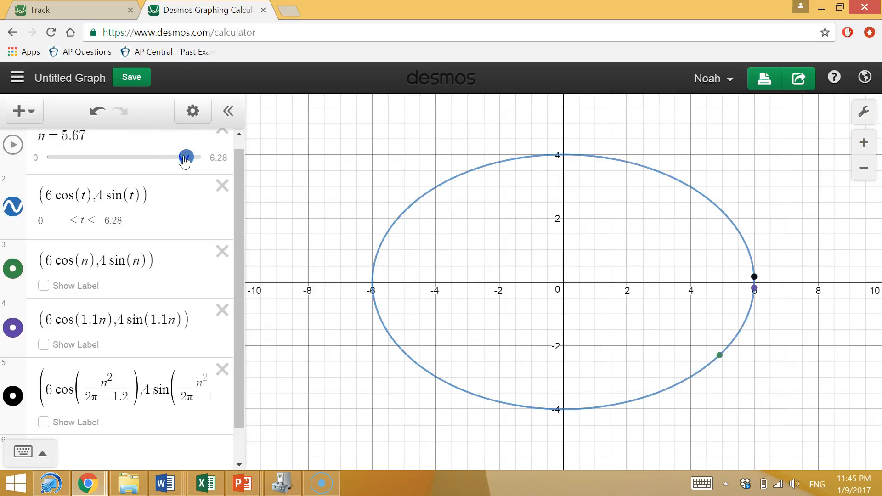
left_click_drag(185, 160, 79, 160)
left_click_drag(89, 164, 185, 180)
Step: Switch to the Track graph and set the upper limit of its n slider to 6.28
left_click(87, 9)
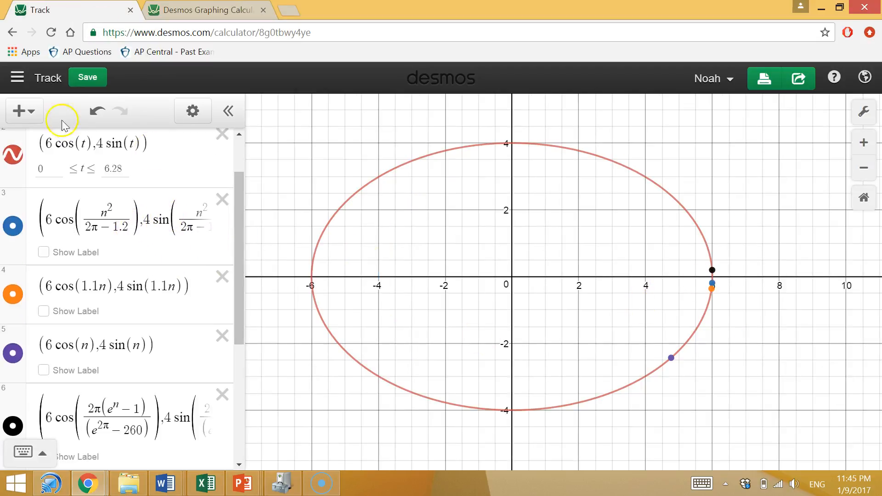
scroll(244, 225, "up", 2)
left_click_drag(71, 169, 48, 176)
left_click(41, 170)
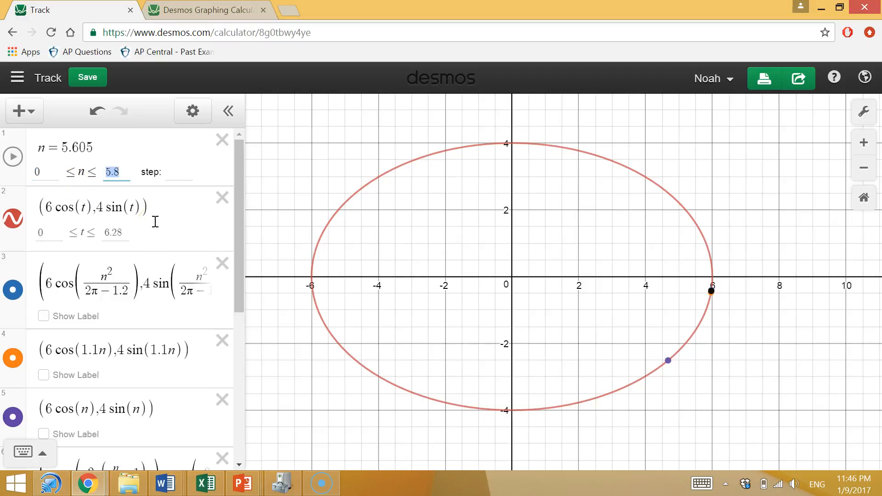
left_click(81, 112)
Step: Compare the Track graph's points at n = 0.95 and n = 5.6, and return to the untitled graph
left_click_drag(184, 169, 70, 180)
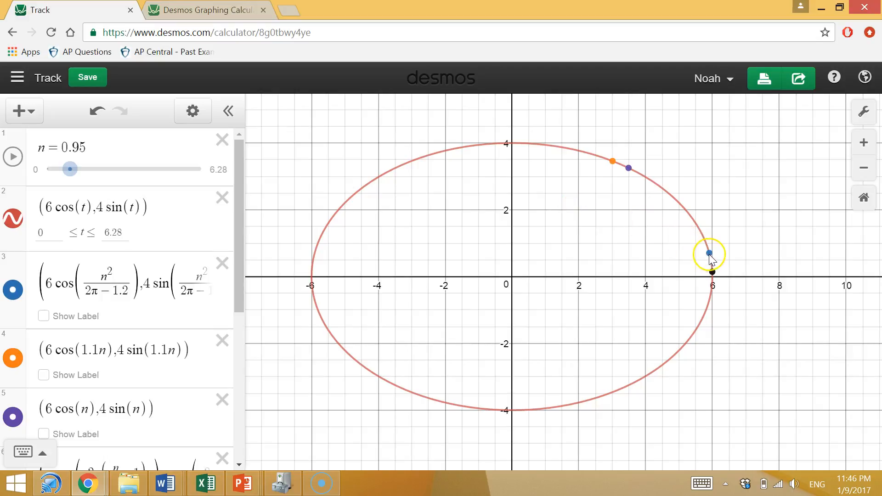
left_click_drag(70, 171, 183, 193)
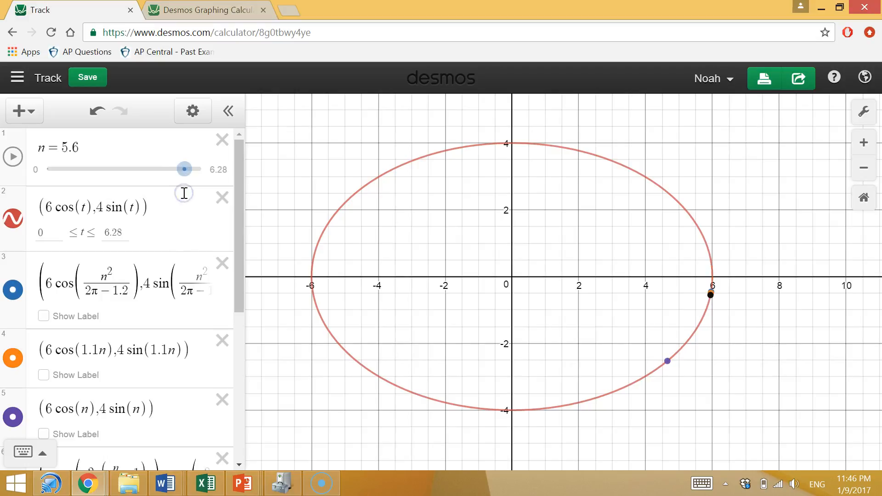
left_click(225, 11)
Step: Plot e^x in a new expression to view the exponential curve, and delete that expression
left_click(254, 358)
scroll(241, 349, "down", 2)
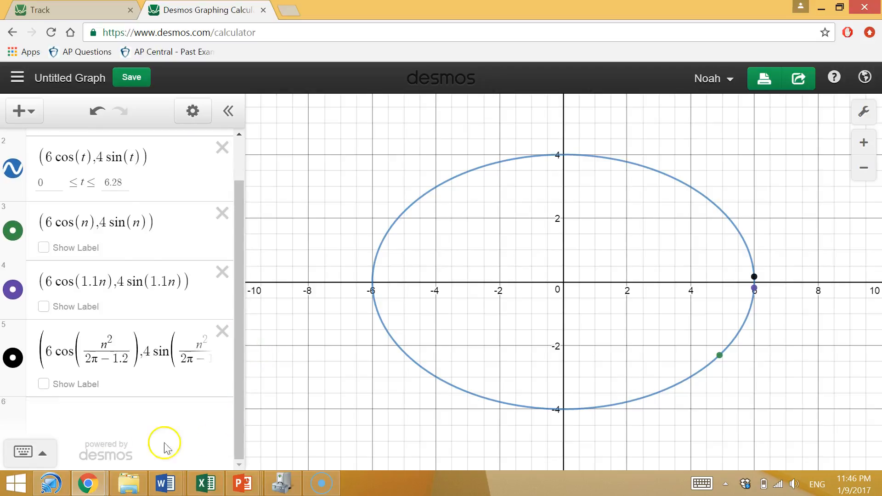
left_click(113, 408)
type("e^x")
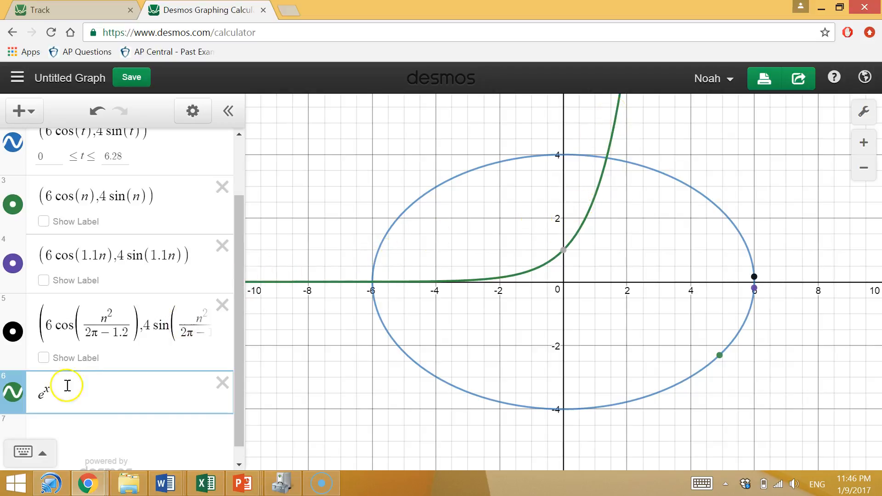
left_click(222, 383)
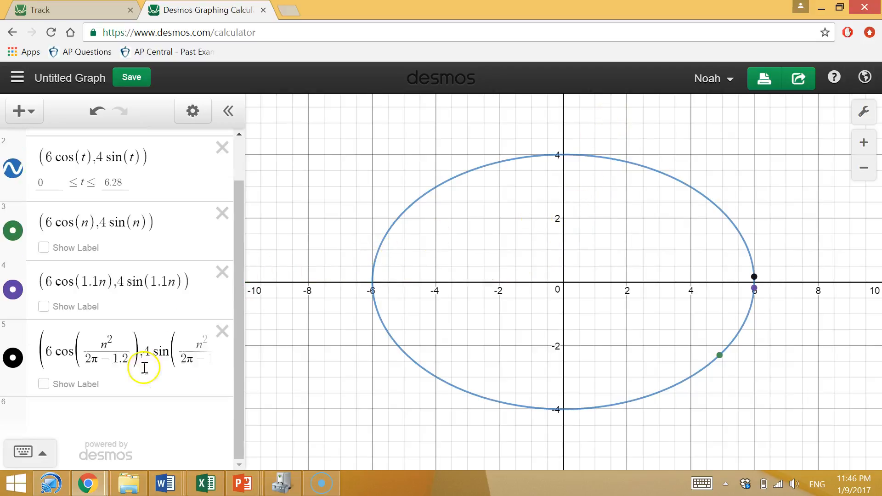
Step: Add a new point (6cos(n),4sin(n)) below the black point's expression
left_click(91, 410)
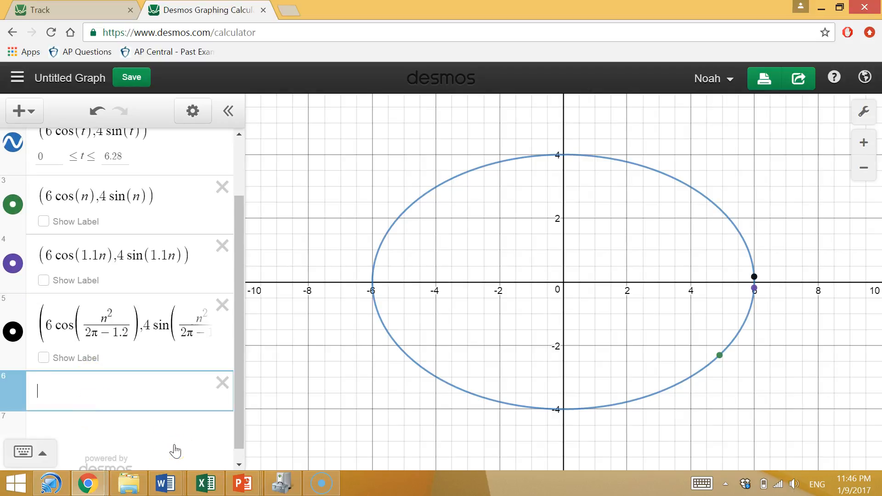
type("(6cos(n),s")
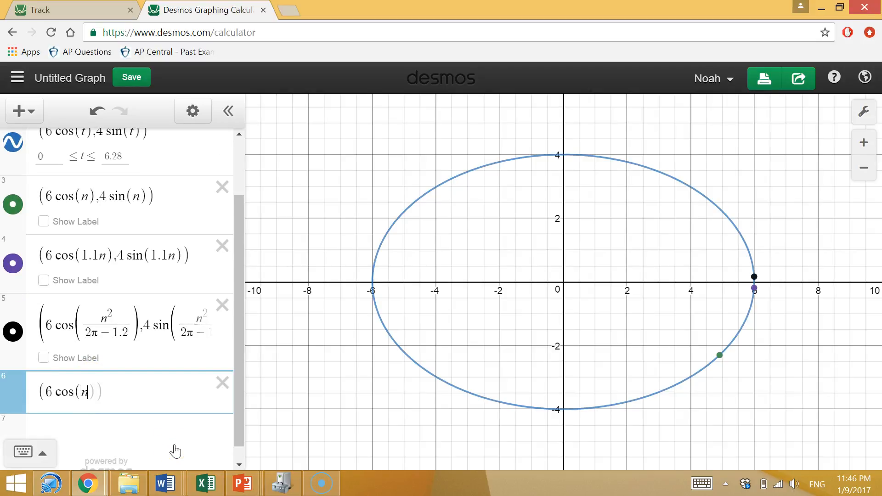
type("sin(n)")
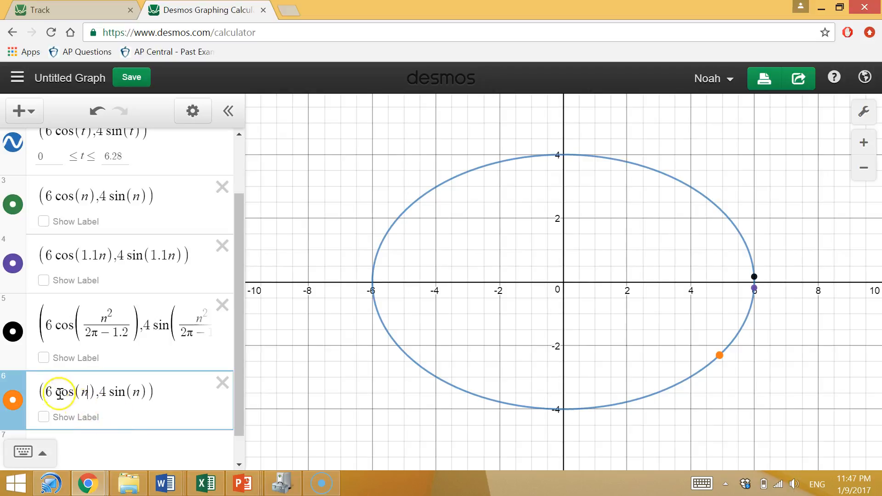
Step: Move the new orange point's expression up the list, directly below the ellipse expression
left_click_drag(238, 312, 247, 389)
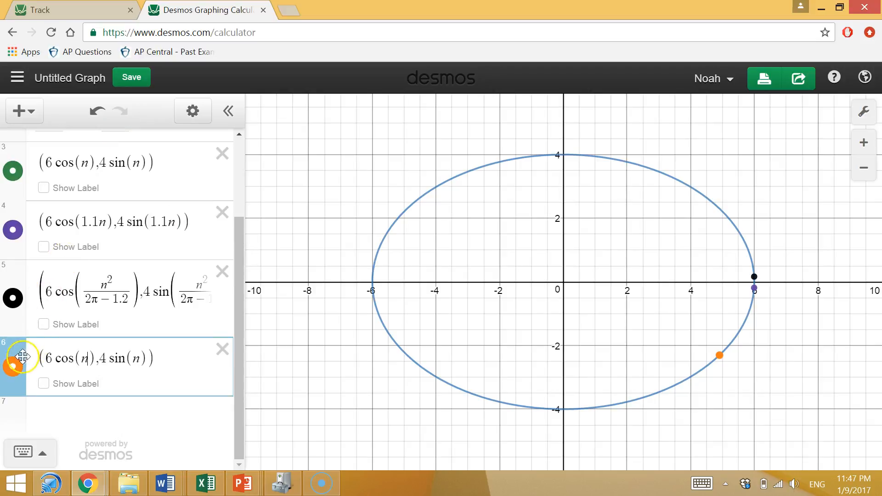
left_click_drag(241, 282, 242, 189)
left_click_drag(236, 294, 237, 368)
left_click_drag(14, 367, 16, 293)
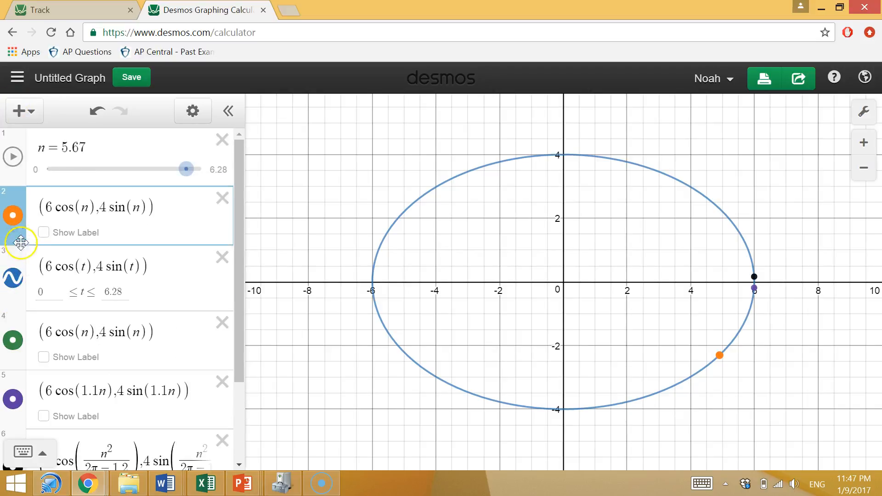
left_click_drag(17, 257, 113, 188)
Step: Set n to 0 and change the orange point to (6cos(e^n),4sin(e^n))
left_click_drag(186, 169, 22, 233)
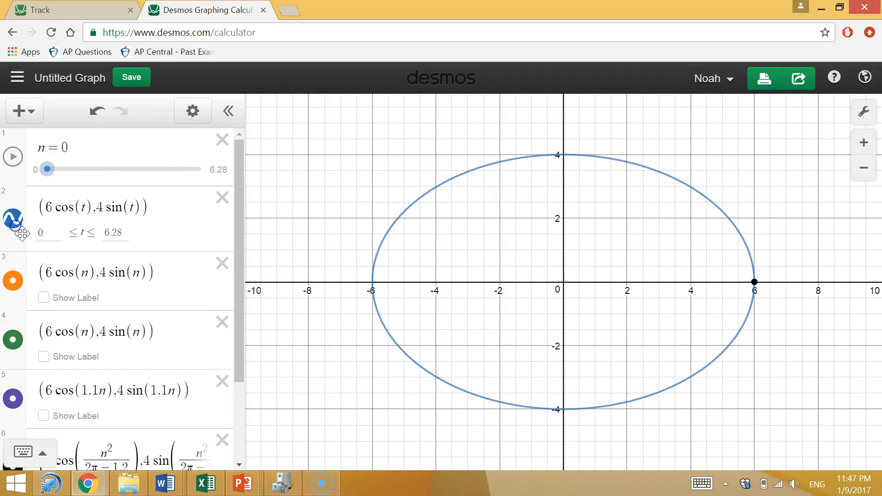
left_click(86, 274)
key("BackSpace")
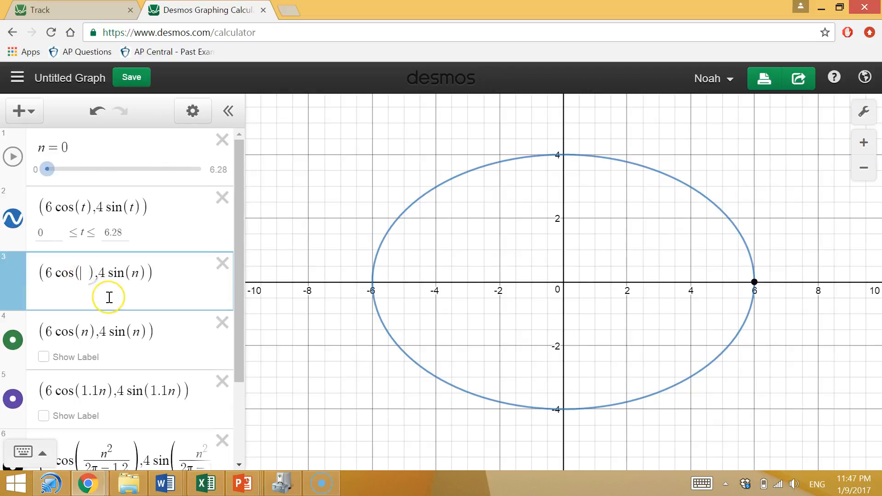
type("e^n")
key("Right")
key("Right")
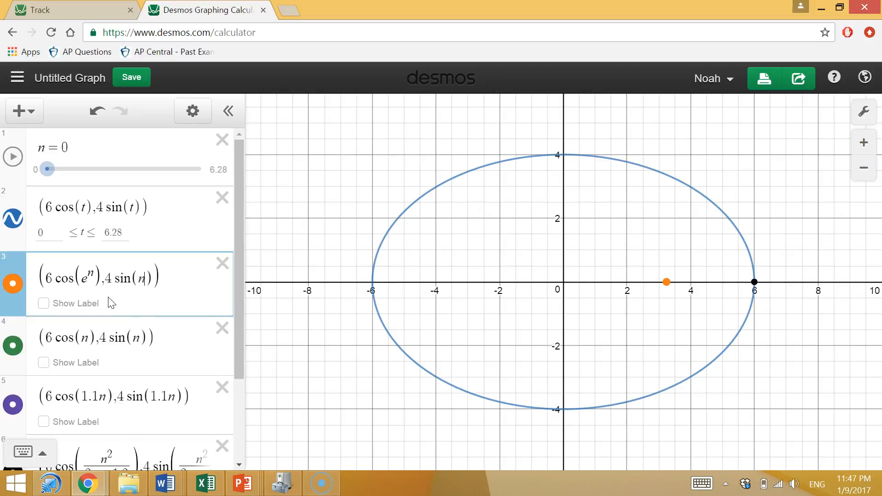
key("BackSpace")
type("e^n")
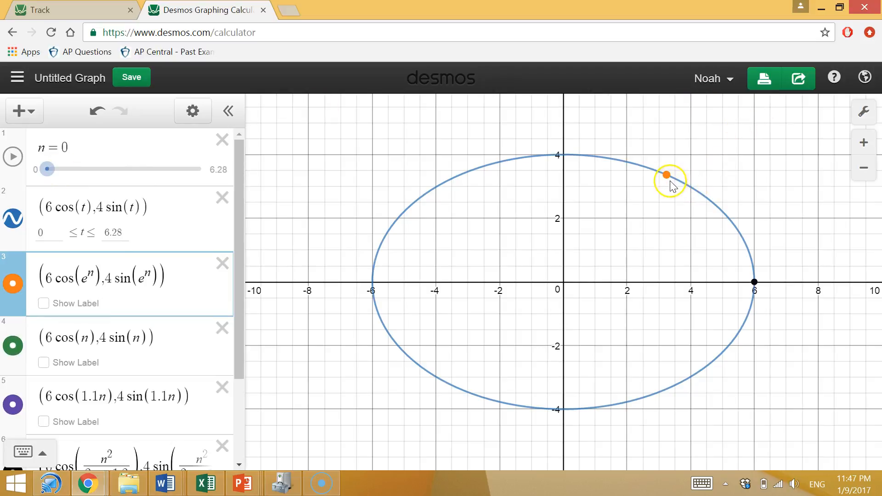
Step: Examine the orange point's motion by sweeping n from 0 to 4.3 and back to 0
left_click(46, 171)
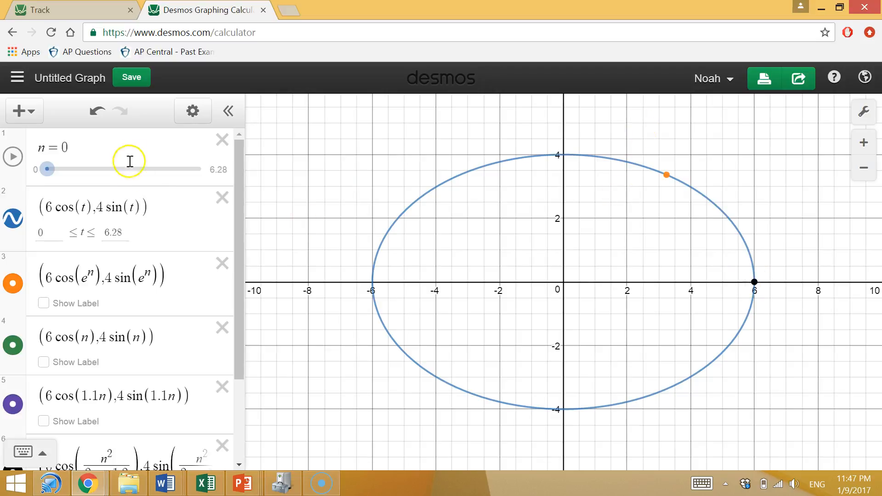
left_click_drag(55, 175, 155, 190)
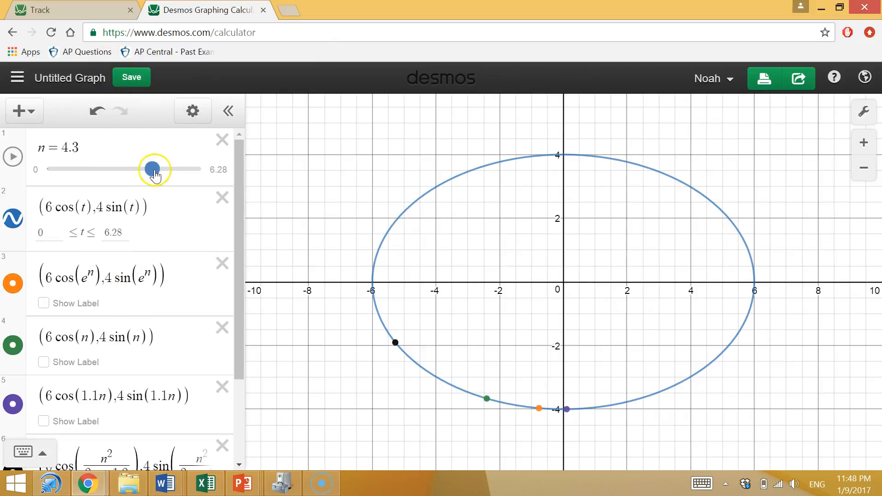
left_click_drag(154, 171, 45, 170)
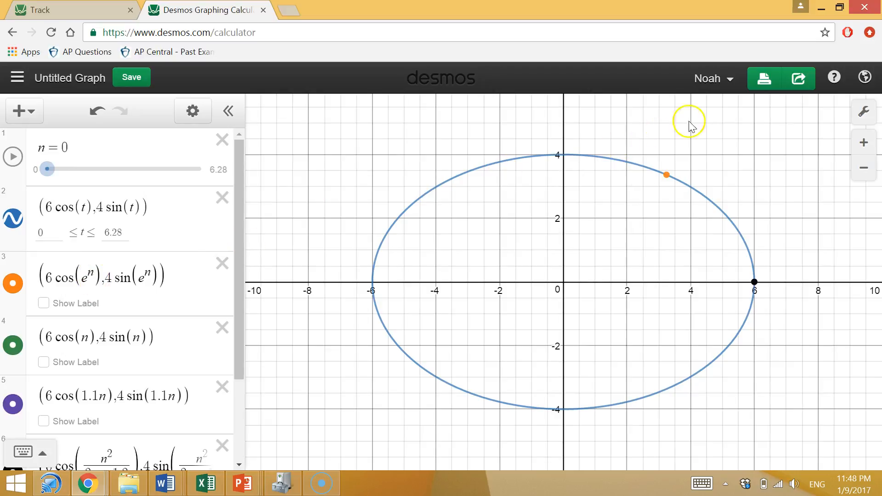
Step: Subtract 1 inside both trigonometric arguments of the orange point so each reads e^n-1
left_click(109, 309)
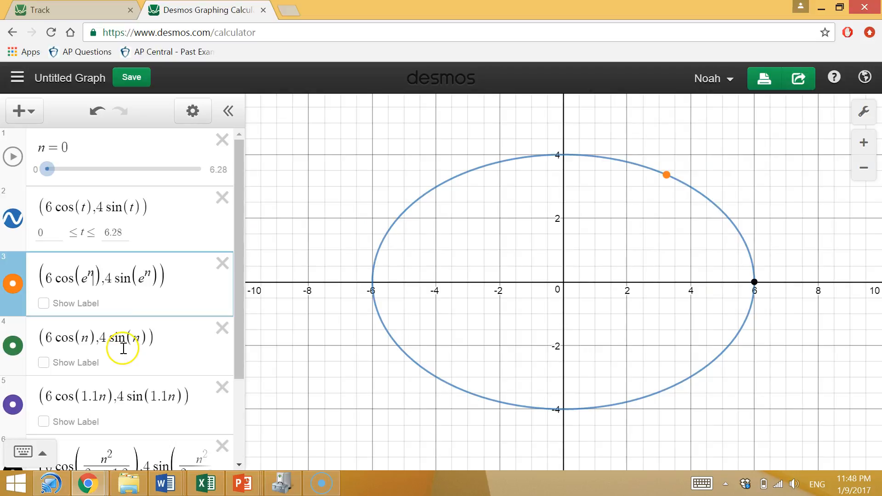
type("-1")
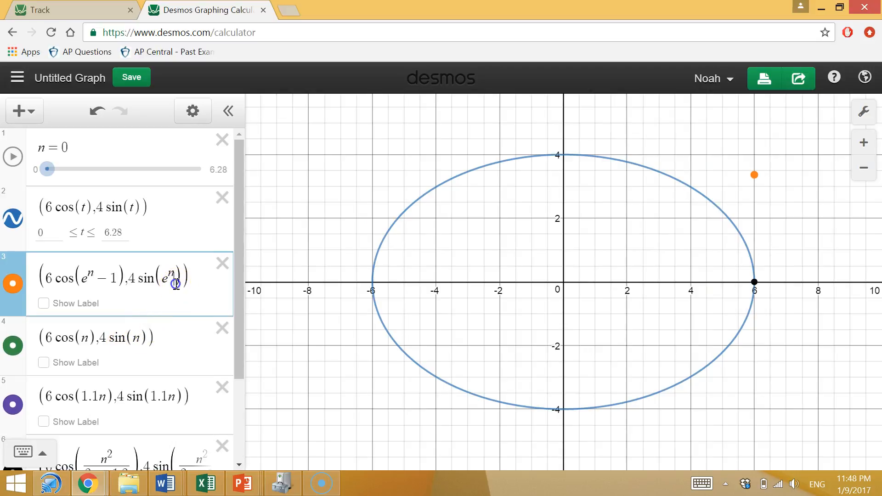
type("-1")
Step: Check how the points leave the start by raising n slightly above 0 and returning it to 0
left_click(52, 168)
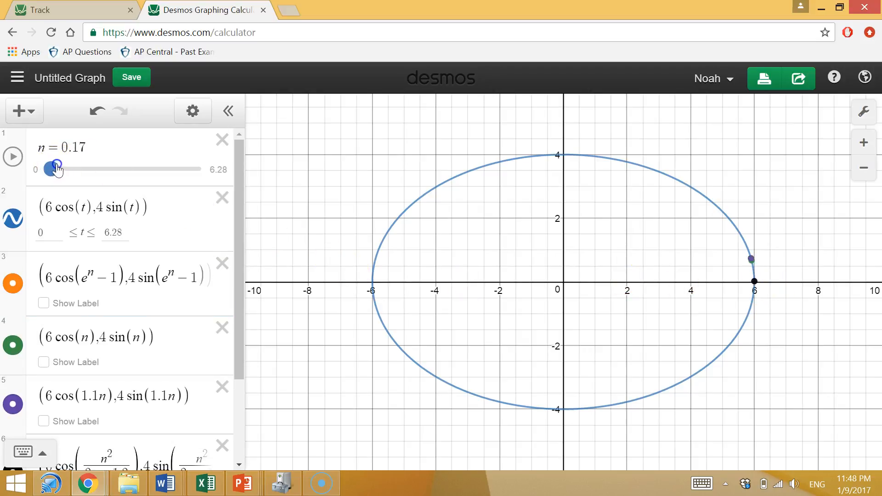
left_click_drag(63, 168, 45, 169)
left_click_drag(56, 168, 28, 186)
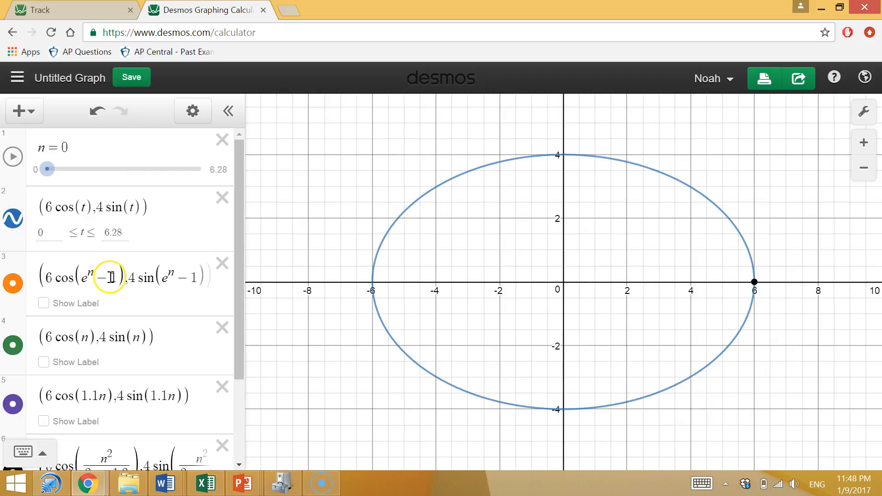
left_click(198, 278)
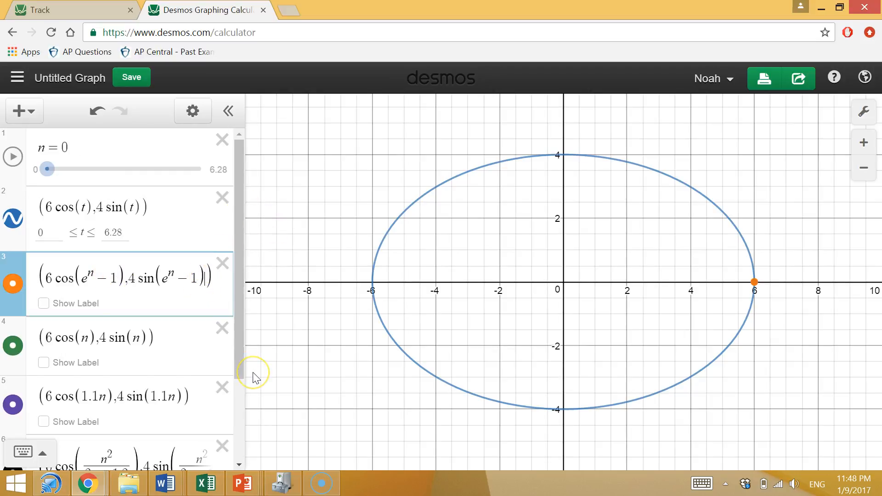
key("Right")
key("Left")
type(")")
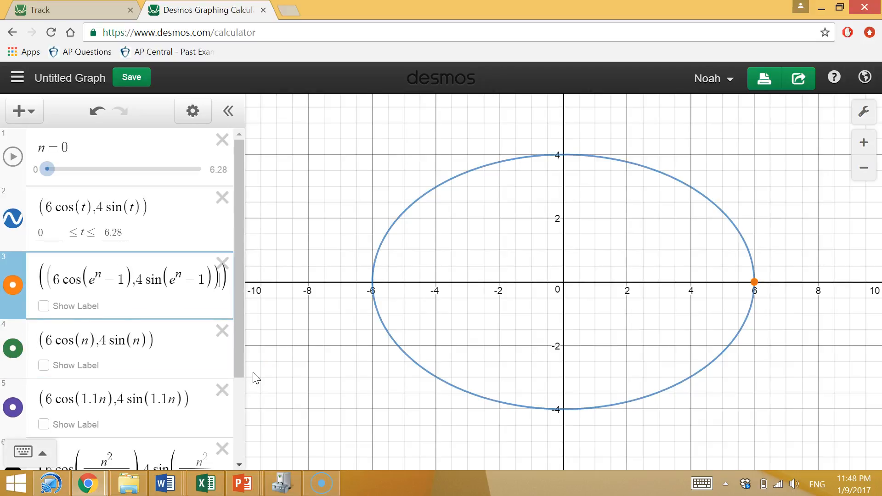
key("BackSpace")
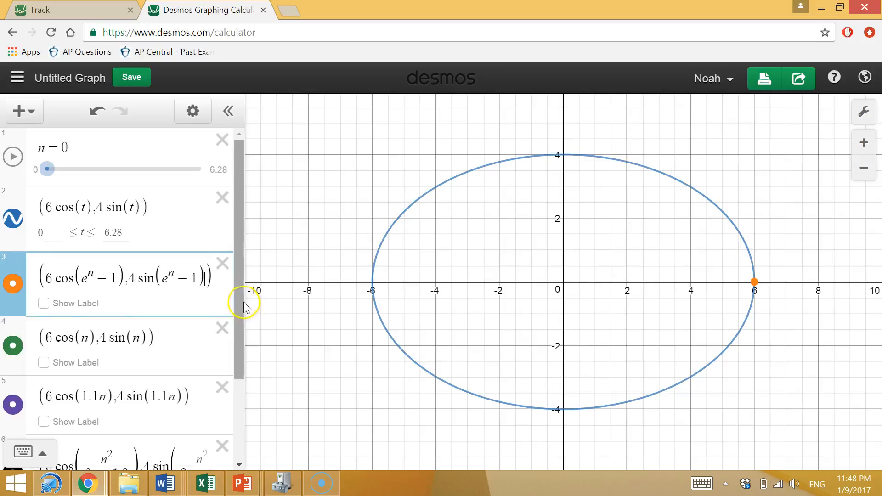
scroll(225, 331, "down", 3)
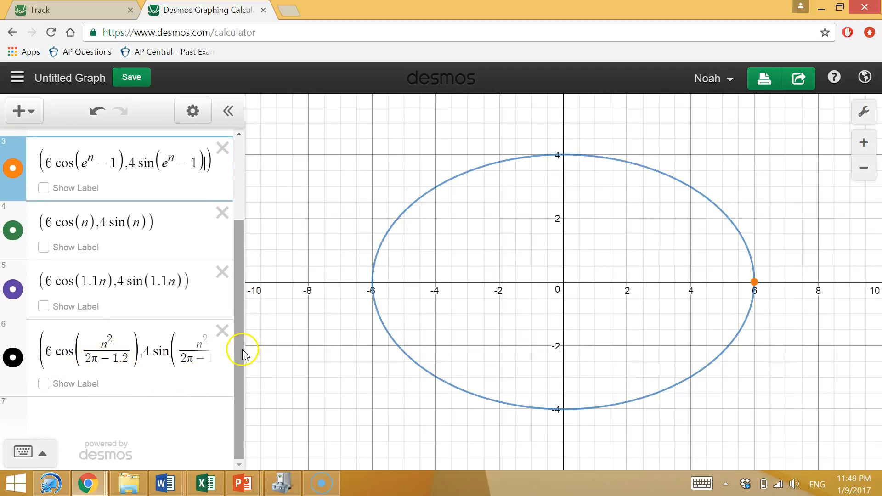
left_click_drag(240, 349, 246, 273)
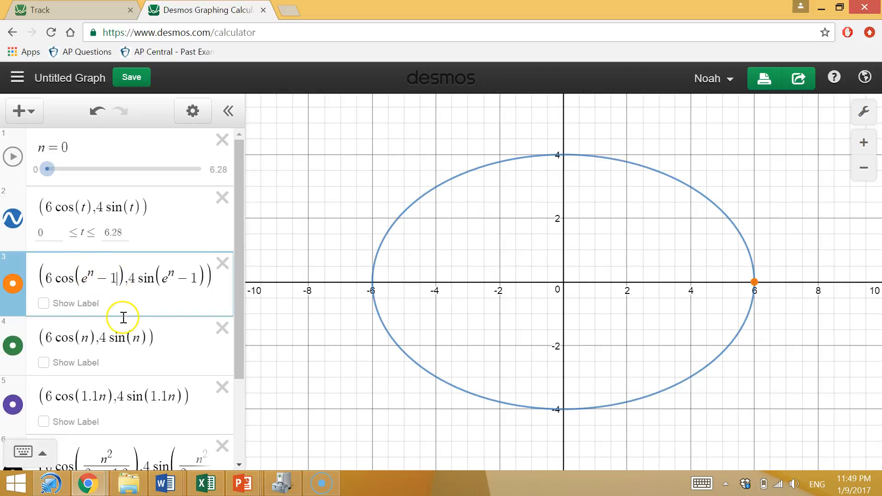
Step: Enclose e^n-1 in parentheses inside the orange point's cosine argument and make it the numerator of a fraction
type("/")
key("BackSpace")
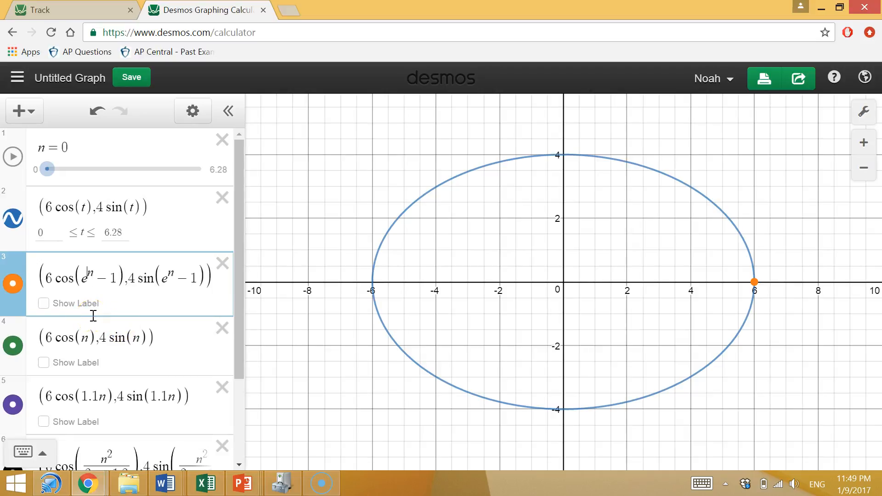
type("(")
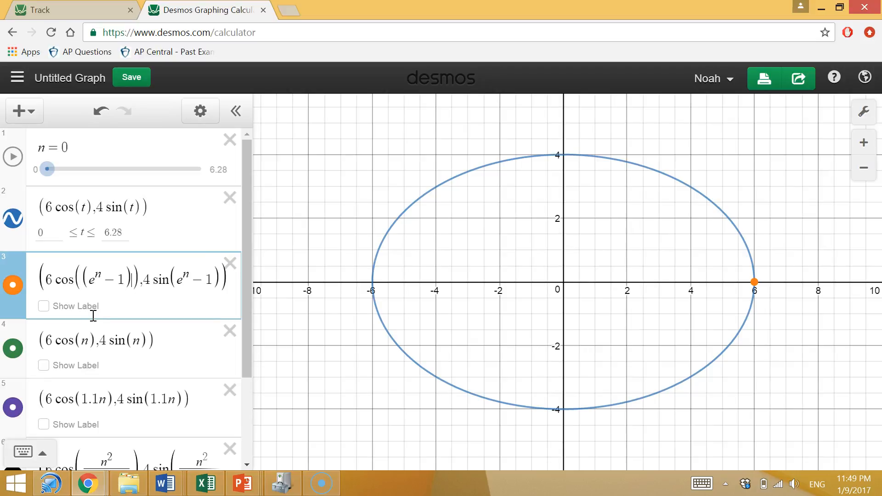
type("/")
type("2^2pi")
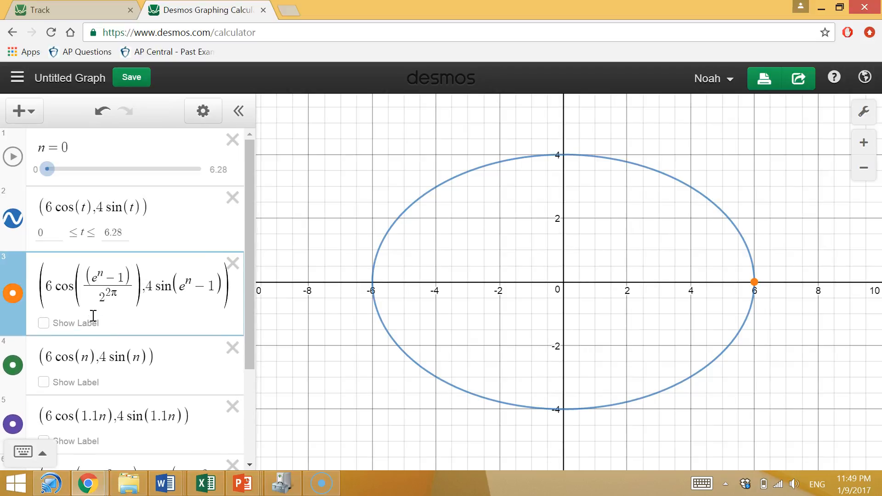
key("BackSpace")
key("BackSpace")
key("BackSpace")
key("BackSpace")
type("e")
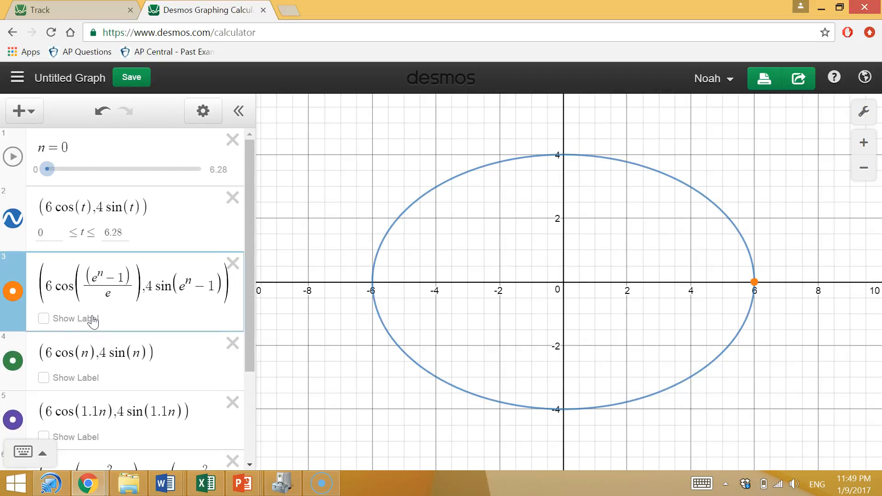
key("BackSpace")
type("2")
key("BackSpace")
Step: Enter e^(2π)-1 as the denominator of the orange point's cosine argument
type("e^2pi")
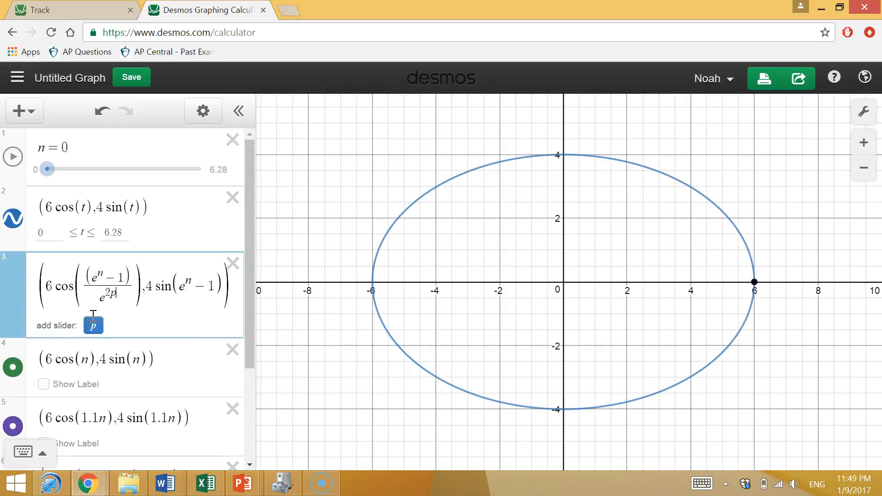
key("Right")
type("-1")
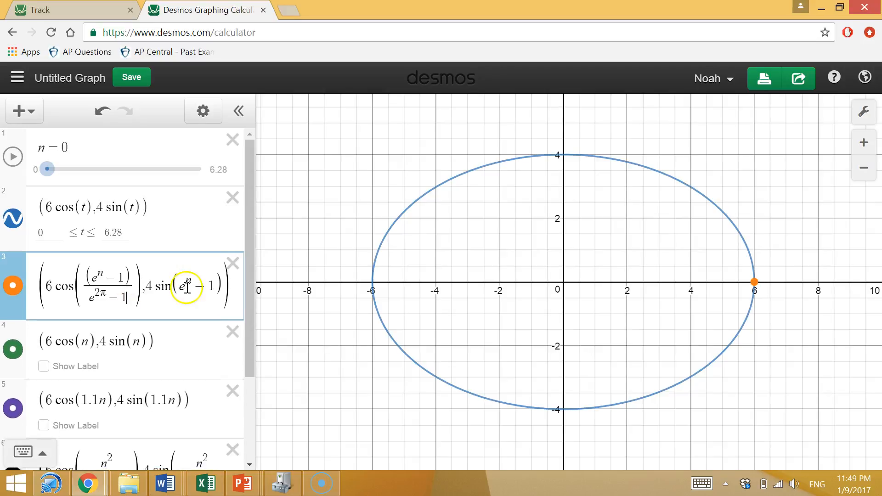
Step: Divide the orange point's sine argument (e^n-1) by e^(2π)-1, and check the motion by sweeping n to 6.28 and back to 0
type(")/")
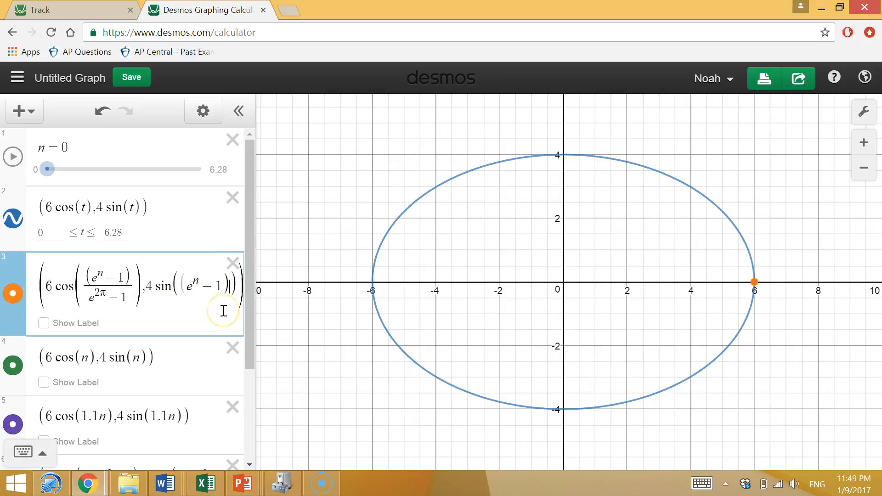
type("e")
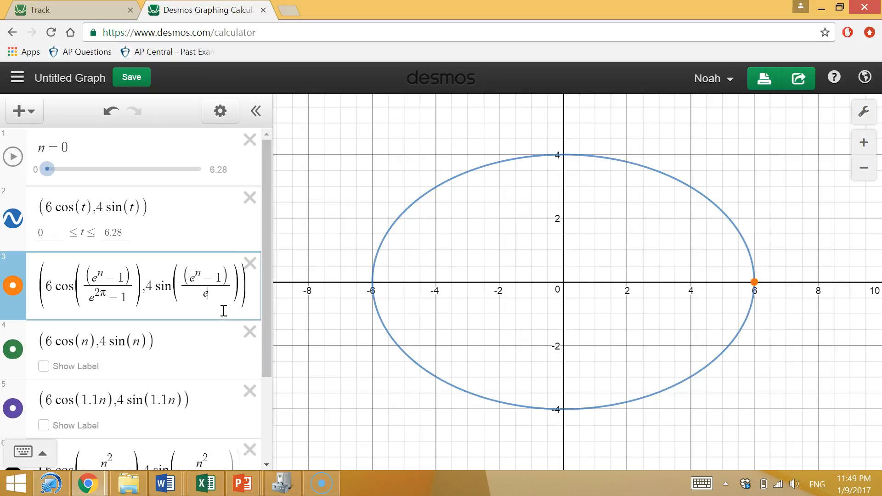
type("^2")
type("pi")
key("Right")
type("-1")
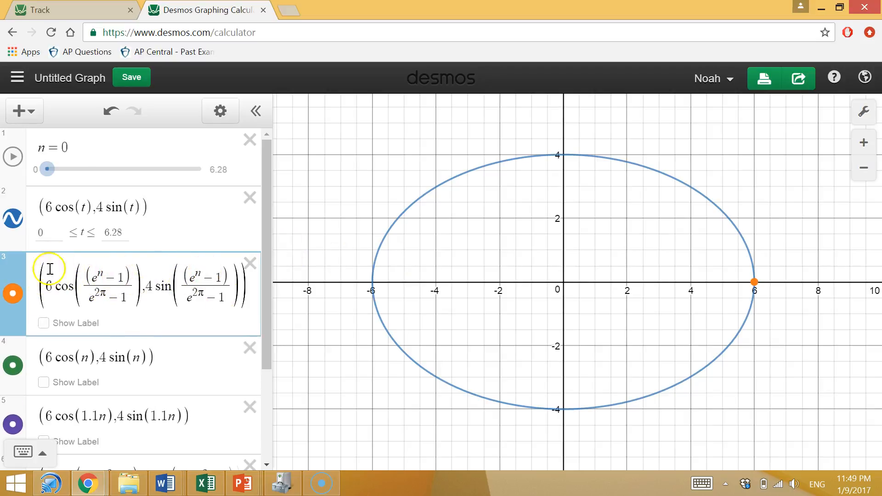
left_click_drag(44, 175, 269, 189)
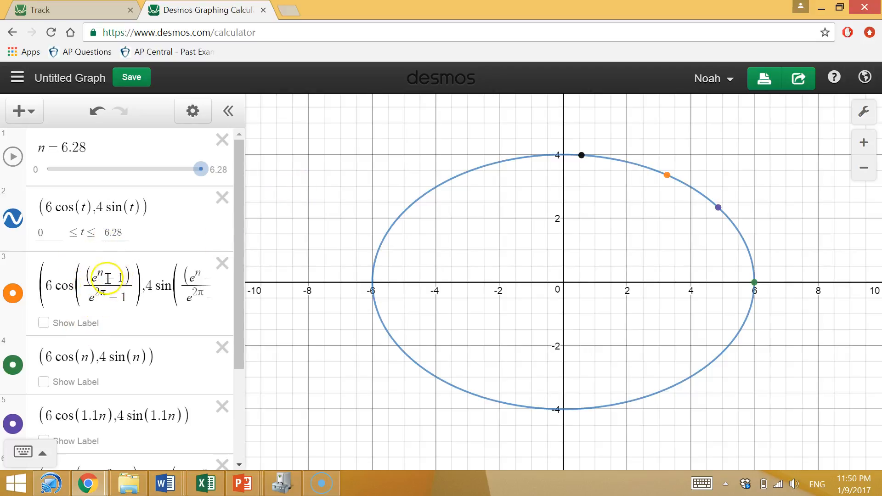
left_click_drag(201, 169, 10, 147)
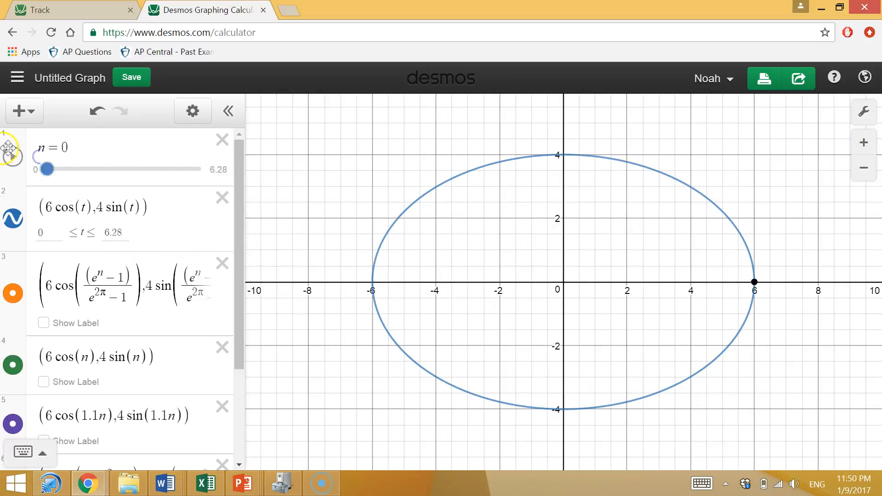
Step: Multiply the numerators of the orange point's cosine and sine arguments by 2π
left_click(88, 280)
type("2pi")
left_click(189, 274)
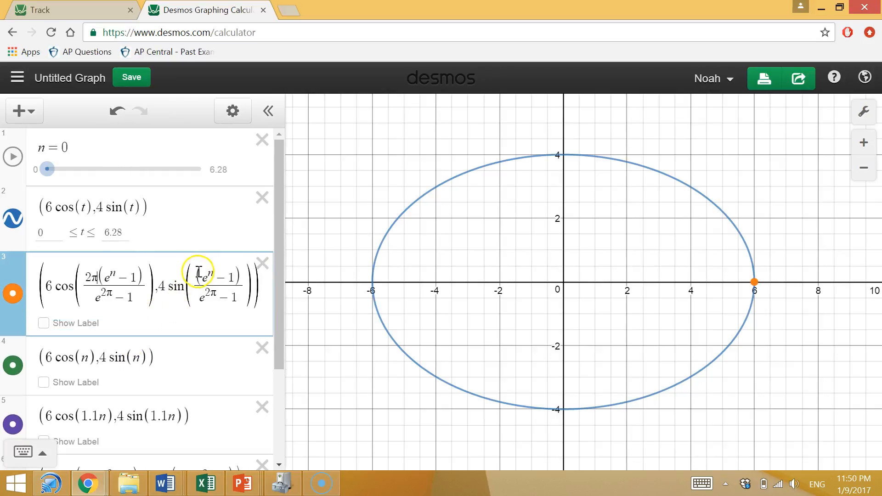
type("2pi")
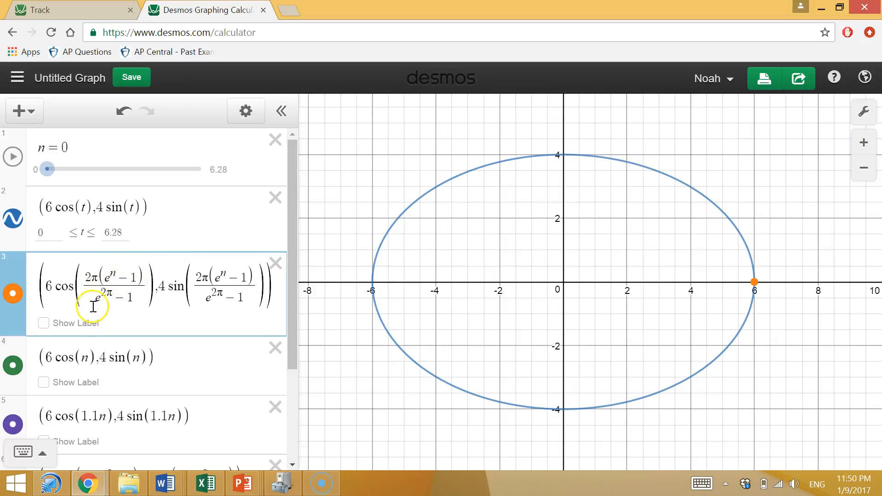
Step: Examine the points' motion by advancing n from 0 to 3.27 and on to 6.28, and review the black point's expression
left_click_drag(47, 169, 128, 171)
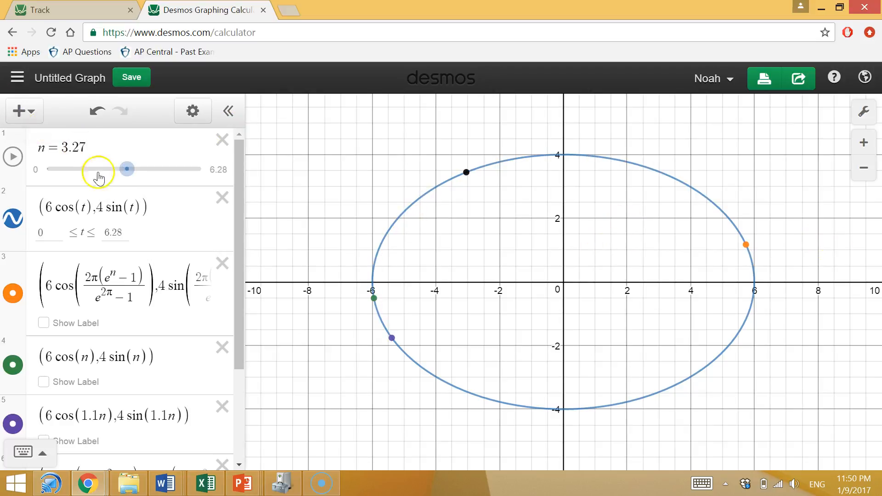
left_click_drag(125, 170, 203, 188)
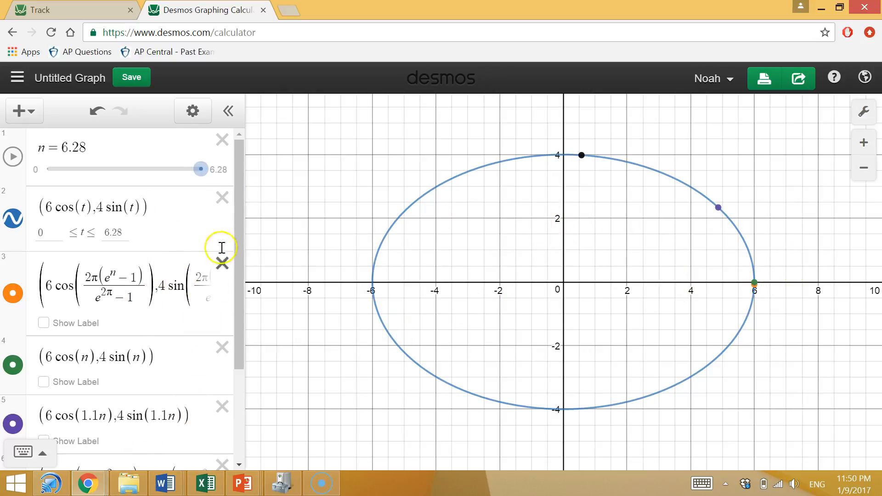
left_click_drag(233, 230, 228, 382)
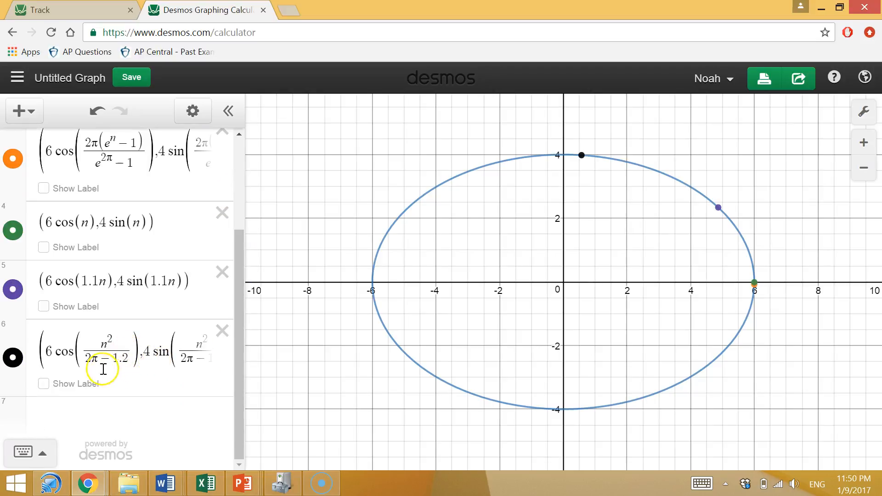
left_click_drag(240, 340, 256, 215)
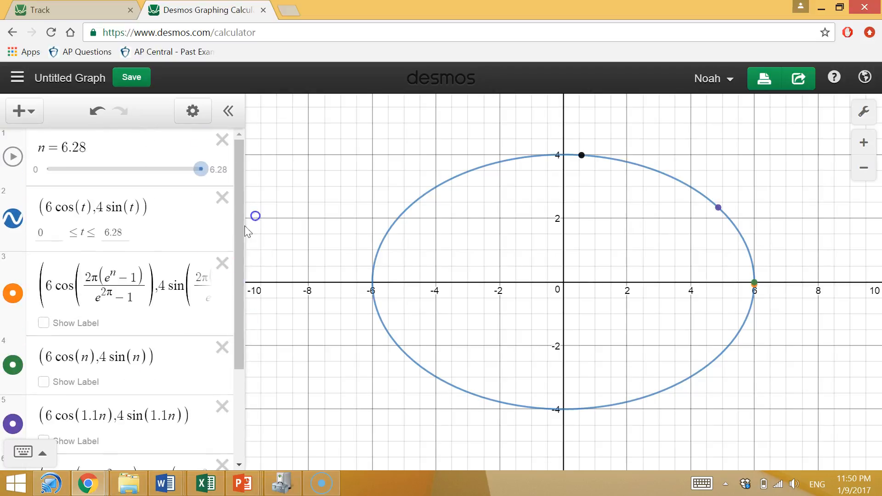
Step: Set the constant subtracted in both of the orange point's denominators to 10, and test the race by moving n to 5.6
left_click(132, 298)
key("BackSpace")
type("10")
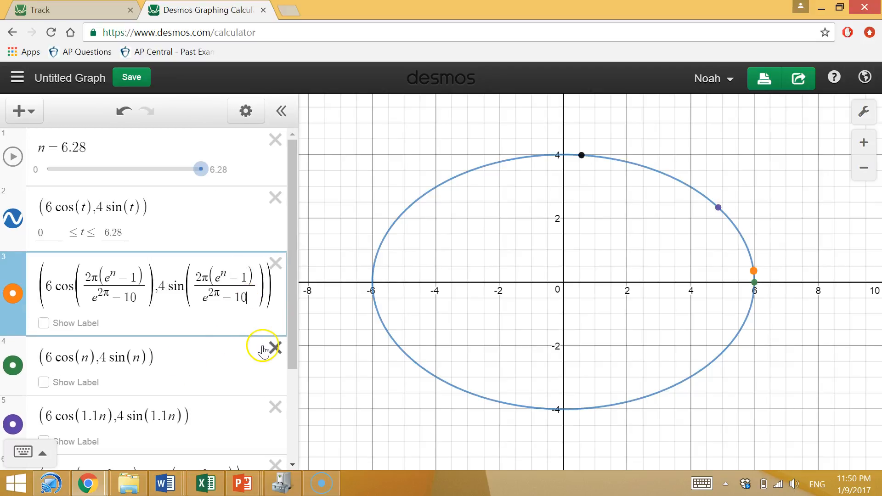
left_click_drag(200, 169, 183, 232)
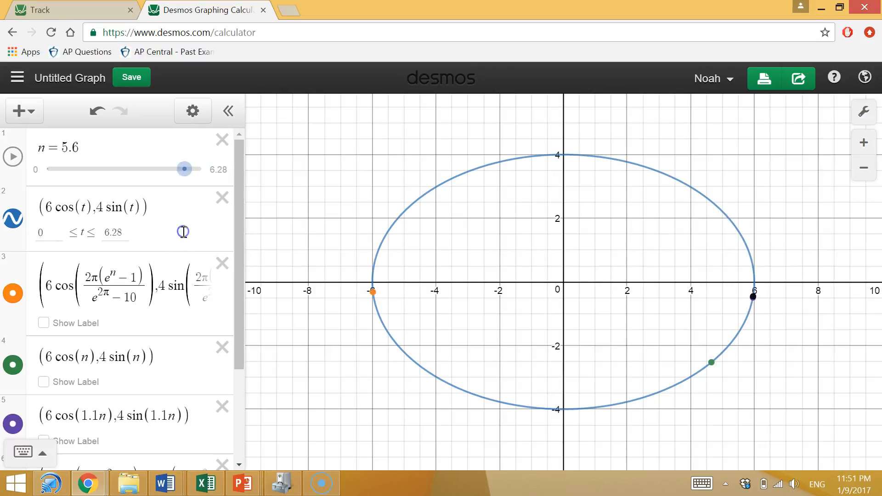
Step: Set the constant subtracted in both of the orange point's denominators to 20 and inspect the points near the finish
left_click_drag(778, 191, 664, 128)
left_click(864, 143)
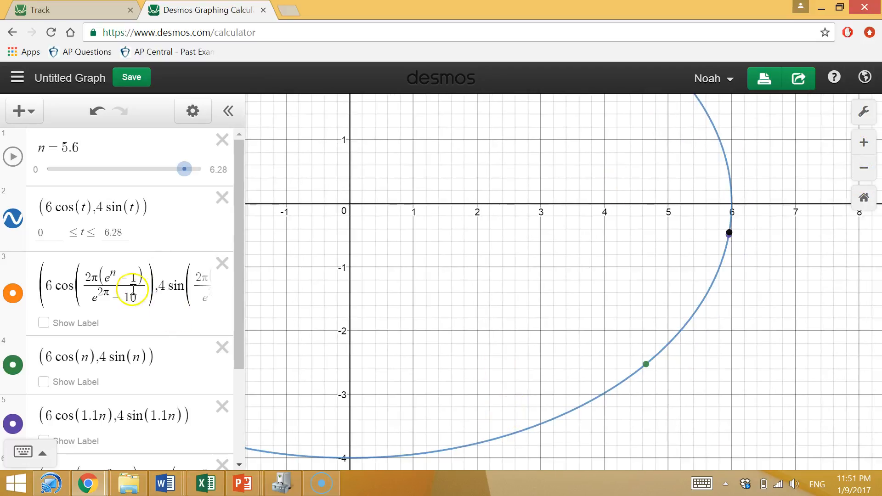
left_click(134, 293)
key("BackSpace")
key("BackSpace")
type("20")
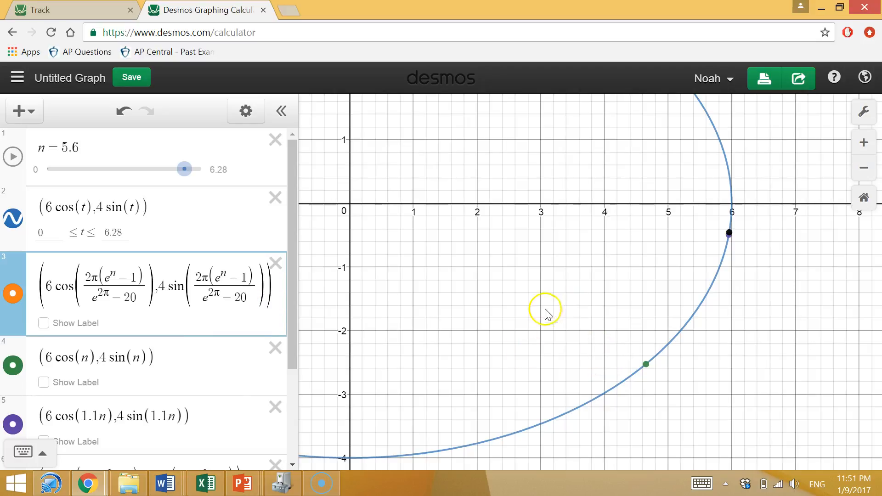
key("Return")
left_click_drag(546, 285, 673, 322)
Step: Set the constant subtracted in both of the orange point's denominators to 100, and move n to 5.56 to check its position
left_click(109, 298)
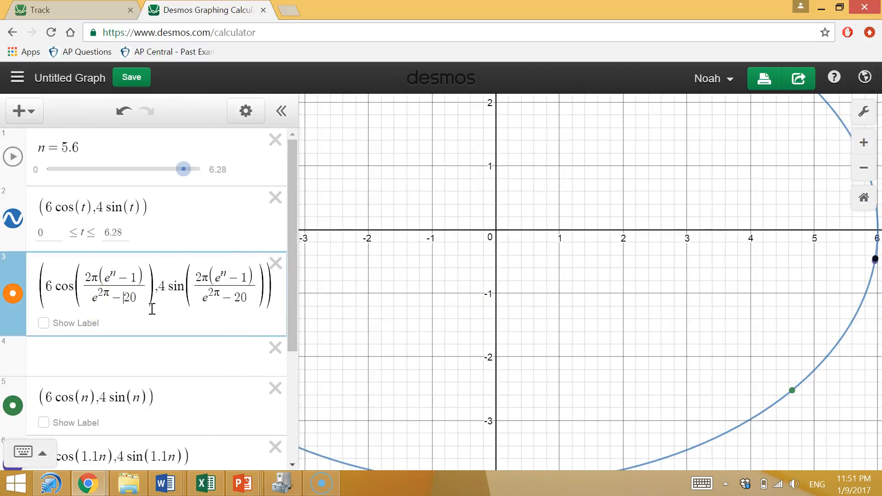
key("BackSpace")
key("BackSpace")
type("100")
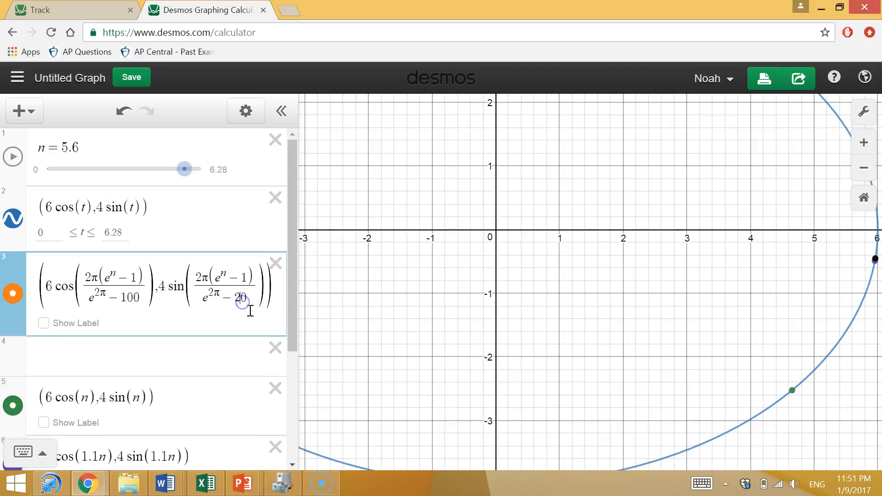
type("0")
key("Return")
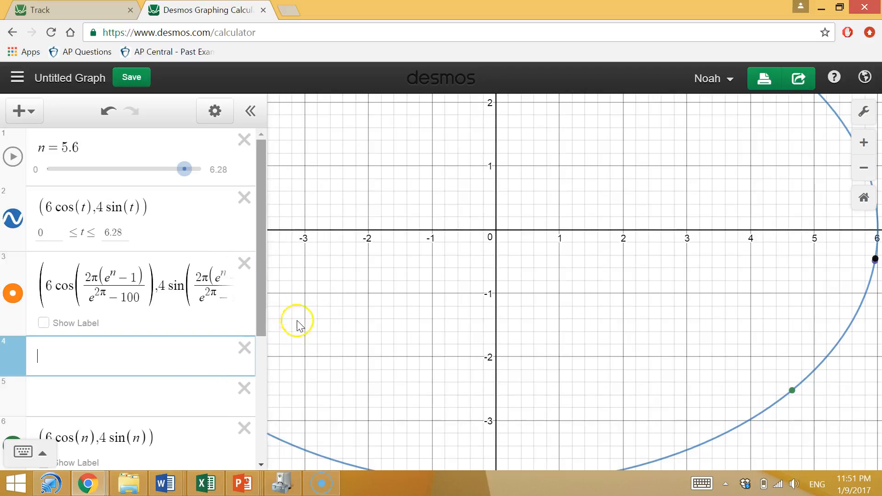
left_click_drag(184, 168, 186, 170)
left_click_drag(435, 307, 638, 285)
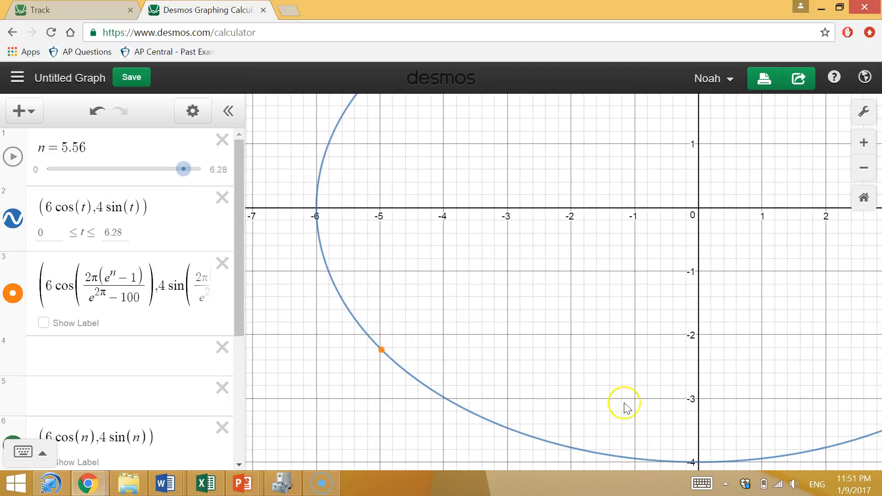
Step: Set the constant subtracted in both of the orange point's denominators to 200 and compare its position with the other points
left_click(130, 298)
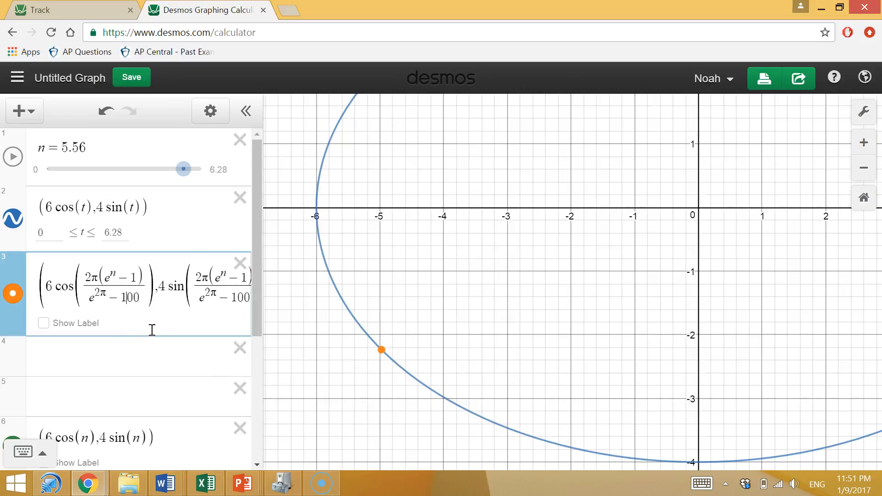
key("BackSpace")
left_click(238, 299)
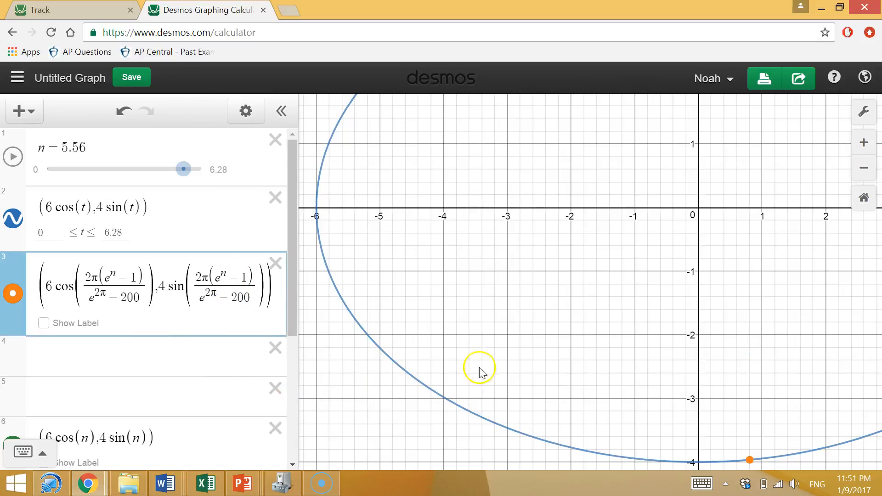
left_click(417, 300)
left_click_drag(417, 299, 228, 240)
left_click_drag(567, 320, 451, 345)
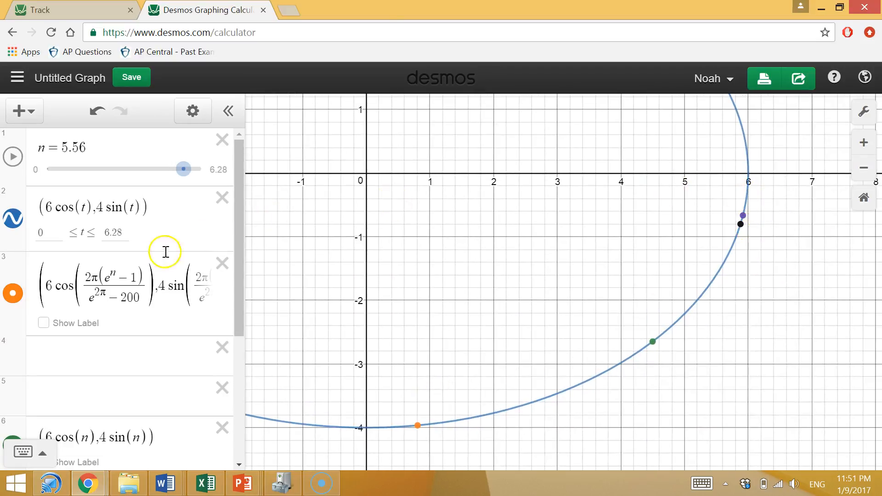
Step: Set the constant subtracted in both of the orange point's denominators to 300 and compare the points near the finish
left_click(134, 296)
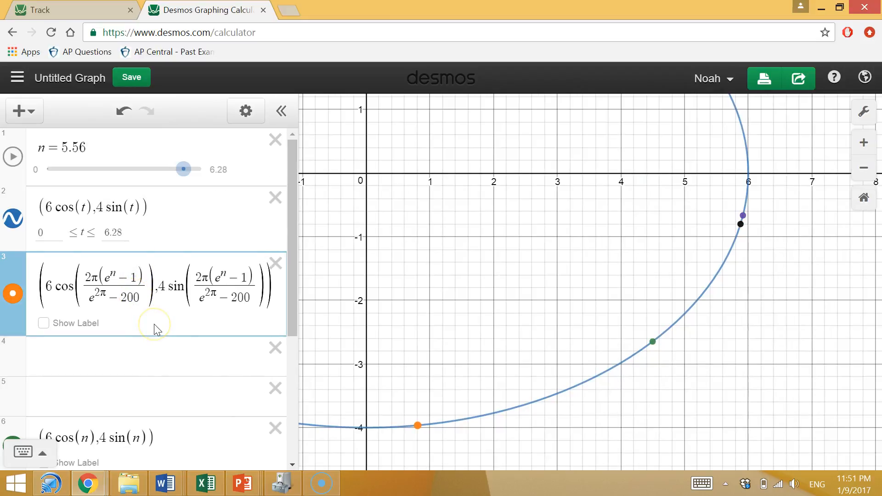
key("BackSpace")
type("3")
left_click(246, 297)
left_click(235, 297)
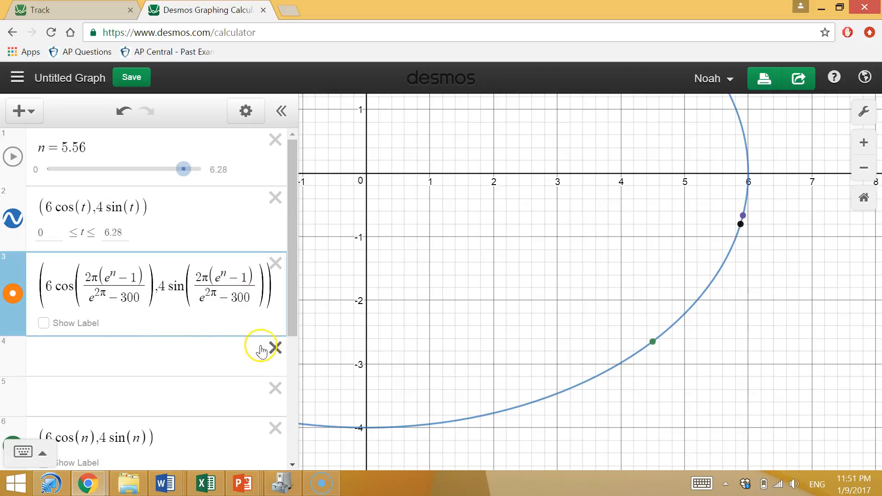
left_click_drag(596, 271, 674, 361)
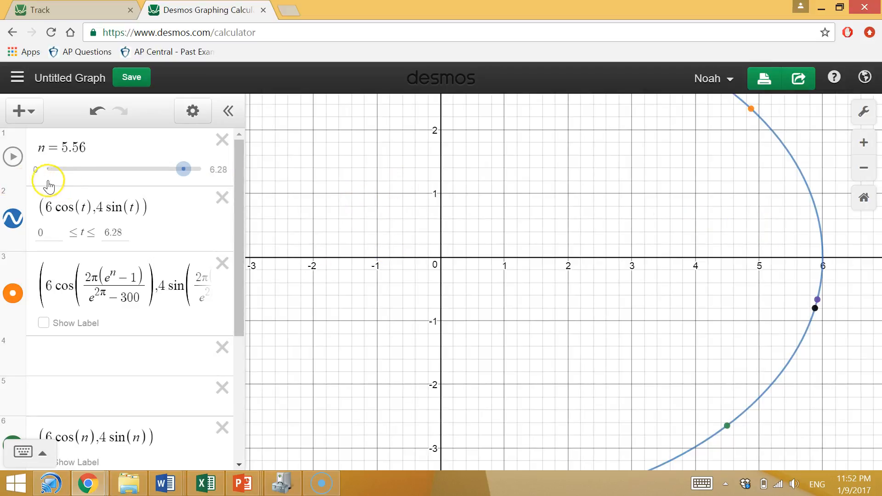
Step: Test n around 5.4, and restrict the n slider's range to 5.5 through 6
left_click_drag(182, 172, 177, 169)
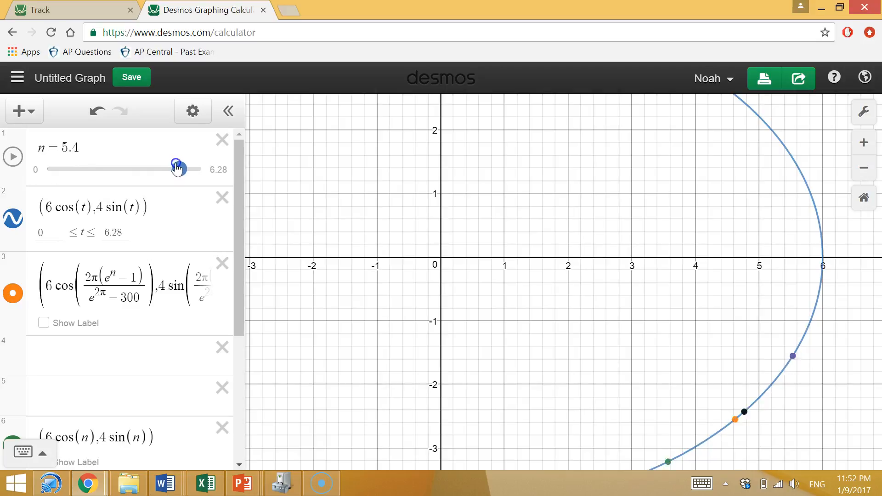
left_click(46, 171)
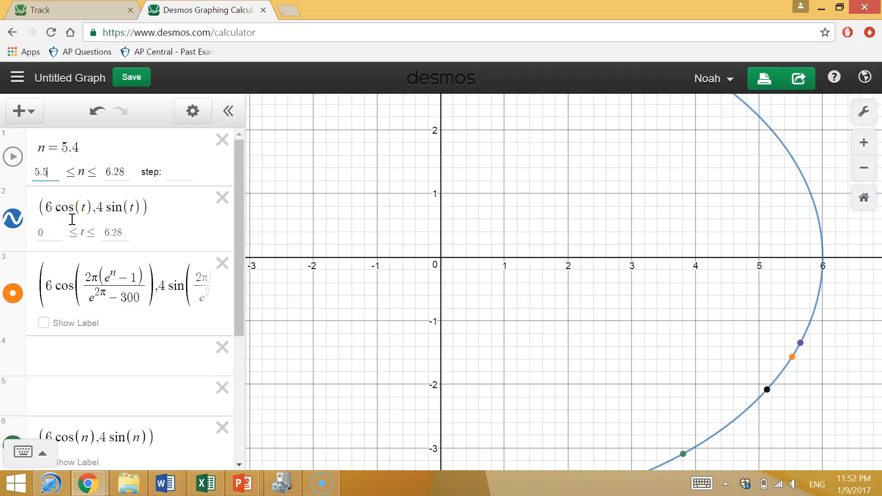
key("Tab")
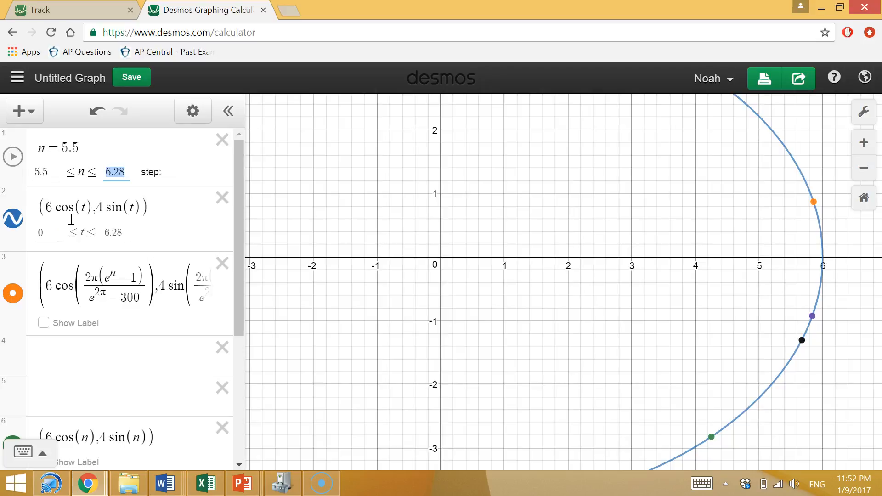
key("Return")
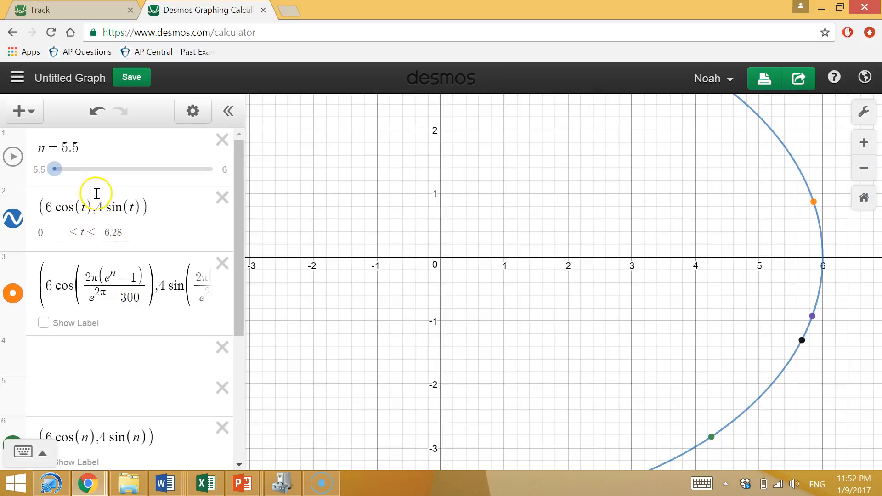
Step: Set the constant subtracted in both of the orange point's denominators to 250, and move n to 5.65 to compare the points
left_click_drag(61, 174, 56, 175)
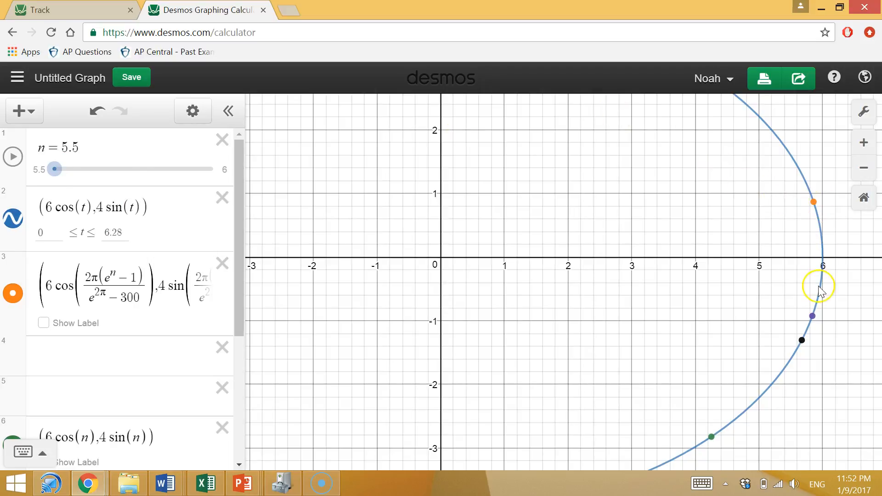
left_click(133, 300)
key("BackSpace")
key("BackSpace")
type("25")
left_click(244, 298)
key("BackSpace")
key("BackSpace")
type("25")
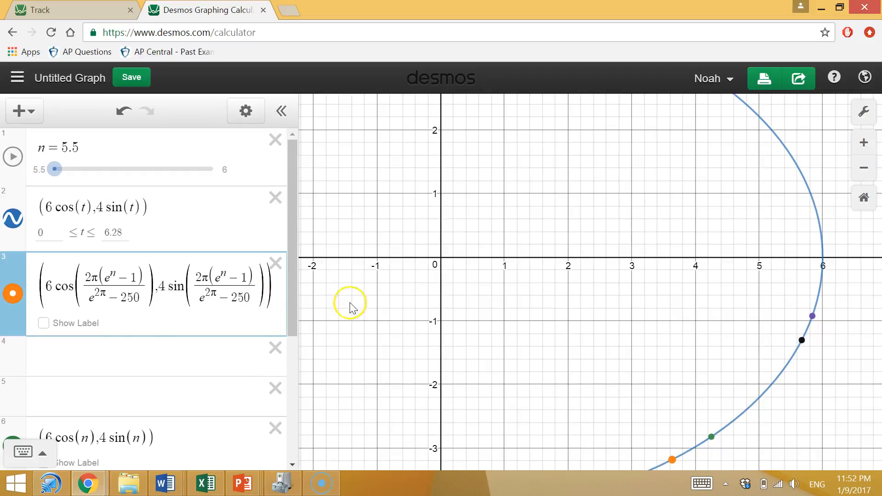
left_click_drag(54, 169, 108, 182)
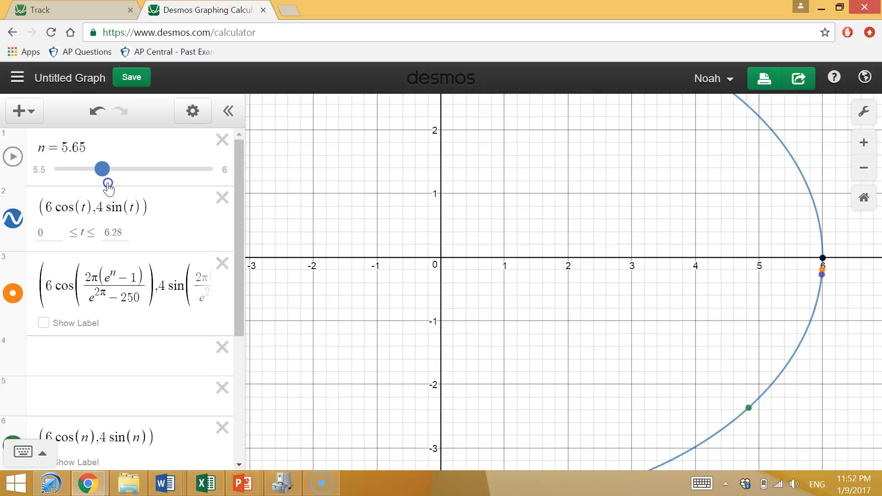
Step: Set the constant subtracted in both of the orange point's denominators to 260
left_click(133, 298)
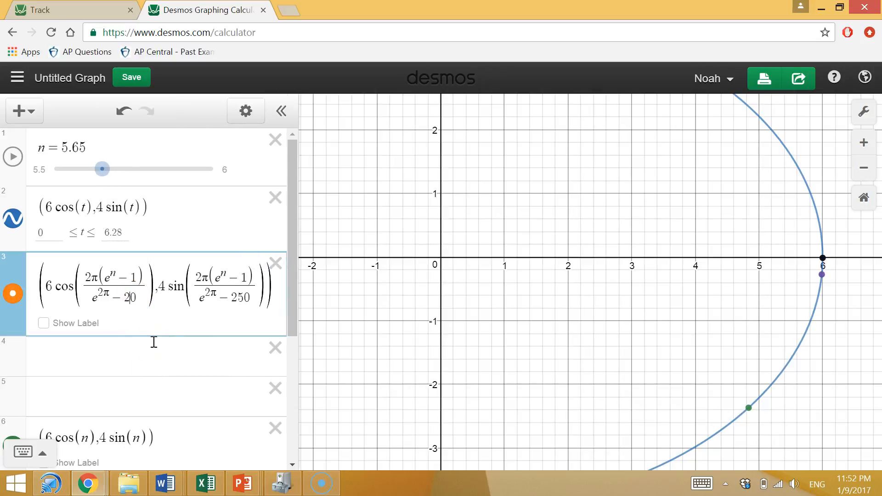
left_click(242, 298)
key("BackSpace")
type("6")
Step: Compare the points near the finish at n = 5.6 and 5.63, and bring the whole ellipse into view
left_click_drag(102, 169, 90, 189)
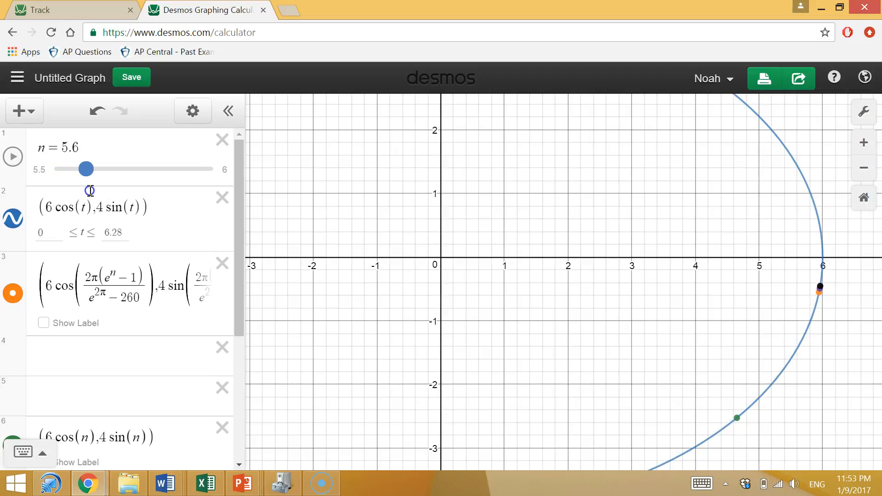
left_click_drag(92, 191, 98, 192)
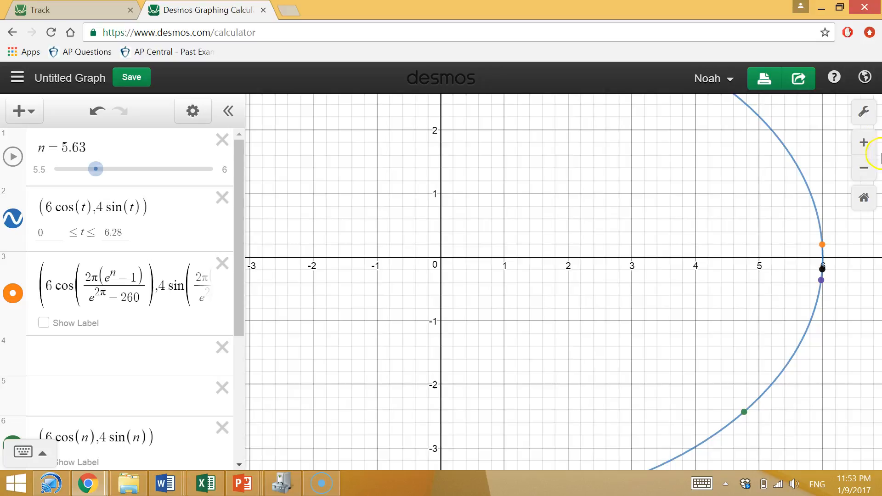
left_click(868, 172)
left_click_drag(572, 220, 659, 242)
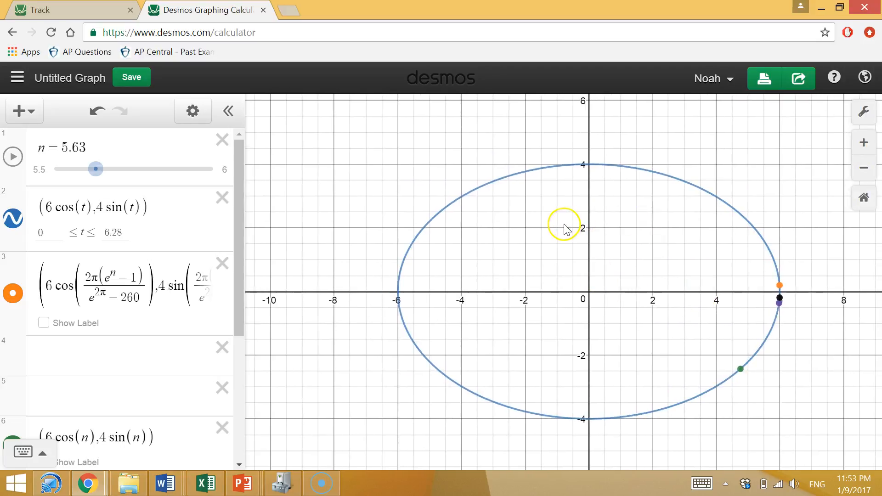